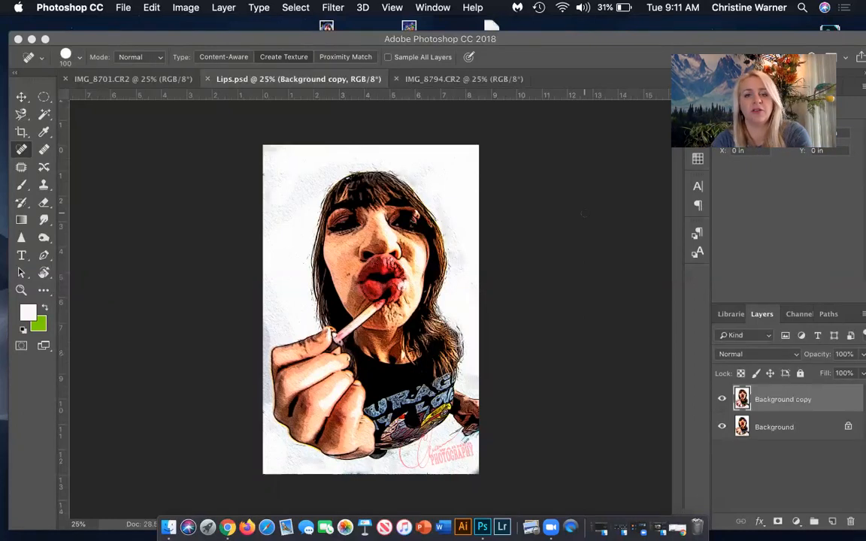
Examine the finished cartoon effect in Lips.psd up close, from the face and hand down to the shirt and signature.
{"action": "scroll", "coordinate": [404, 252], "scroll_direction": "up", "scroll_amount": 10}
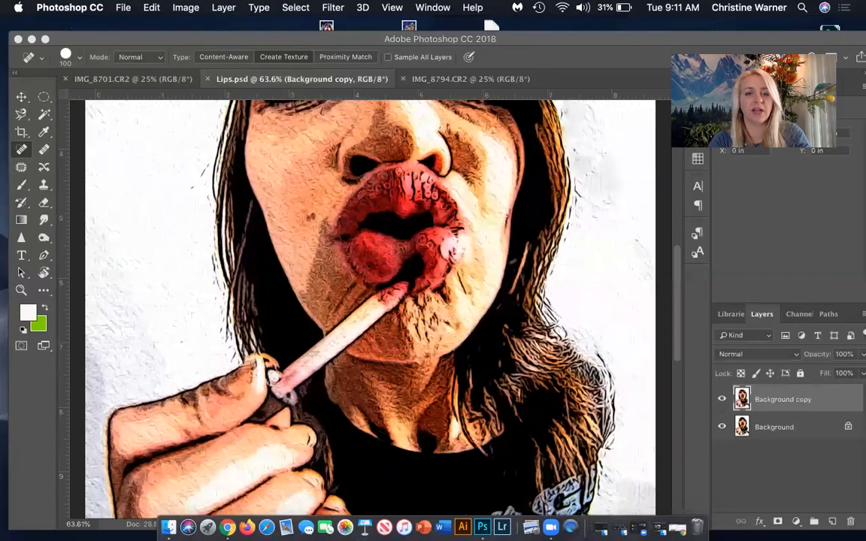
{"action": "scroll", "coordinate": [286, 213], "scroll_direction": "up", "scroll_amount": 3}
{"action": "scroll", "coordinate": [286, 212], "scroll_direction": "up", "scroll_amount": 4}
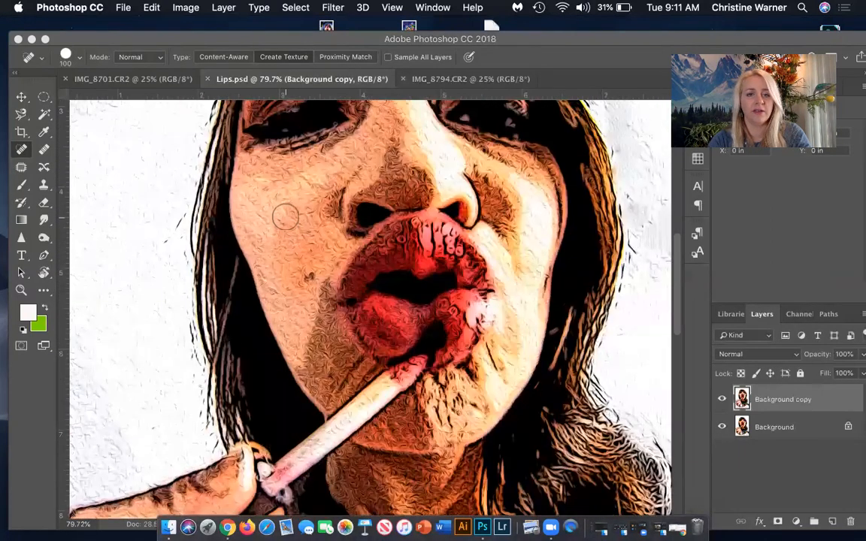
{"action": "scroll", "coordinate": [444, 184], "scroll_direction": "up", "scroll_amount": 3}
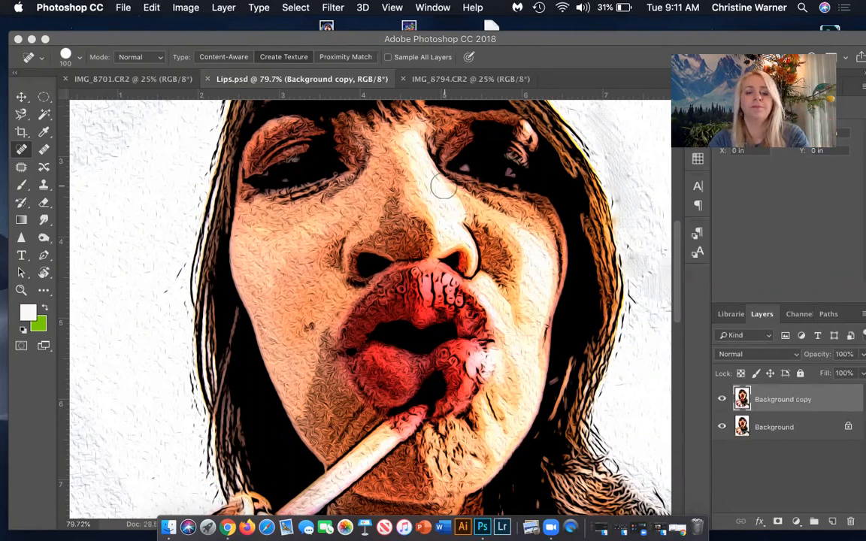
{"action": "scroll", "coordinate": [444, 187], "scroll_direction": "down", "scroll_amount": 20}
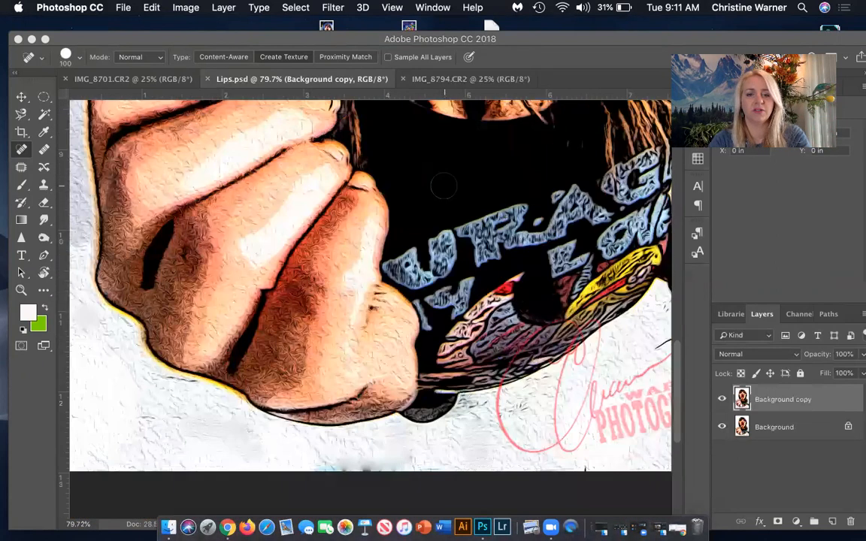
{"action": "scroll", "coordinate": [443, 186], "scroll_direction": "up", "scroll_amount": 2}
{"action": "scroll", "coordinate": [443, 186], "scroll_direction": "right", "scroll_amount": 15}
{"action": "scroll", "coordinate": [444, 186], "scroll_direction": "down", "scroll_amount": 6}
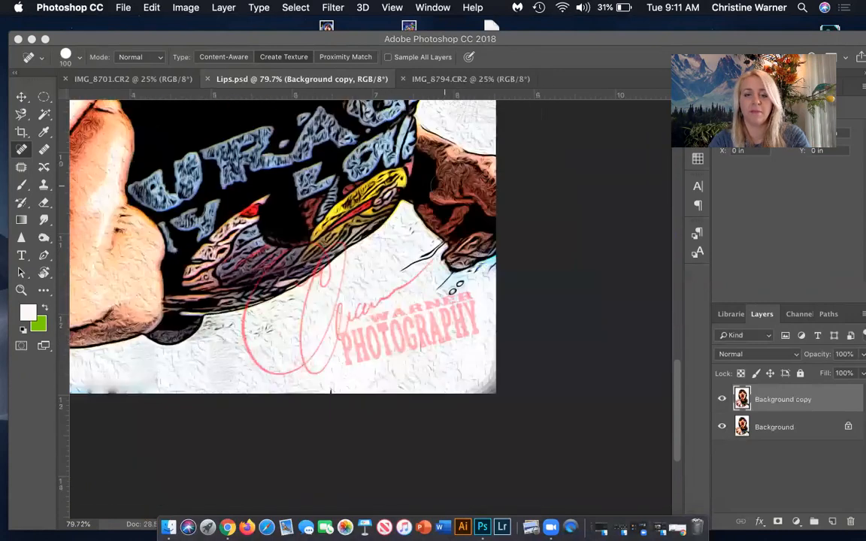
{"action": "scroll", "coordinate": [444, 186], "scroll_direction": "left", "scroll_amount": 15}
{"action": "scroll", "coordinate": [444, 187], "scroll_direction": "up", "scroll_amount": 15}
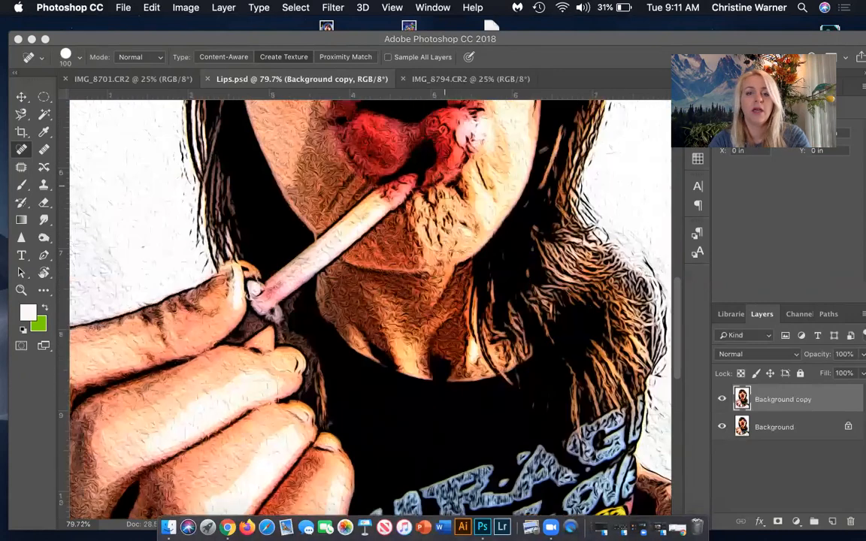
{"action": "scroll", "coordinate": [446, 185], "scroll_direction": "down", "scroll_amount": 5}
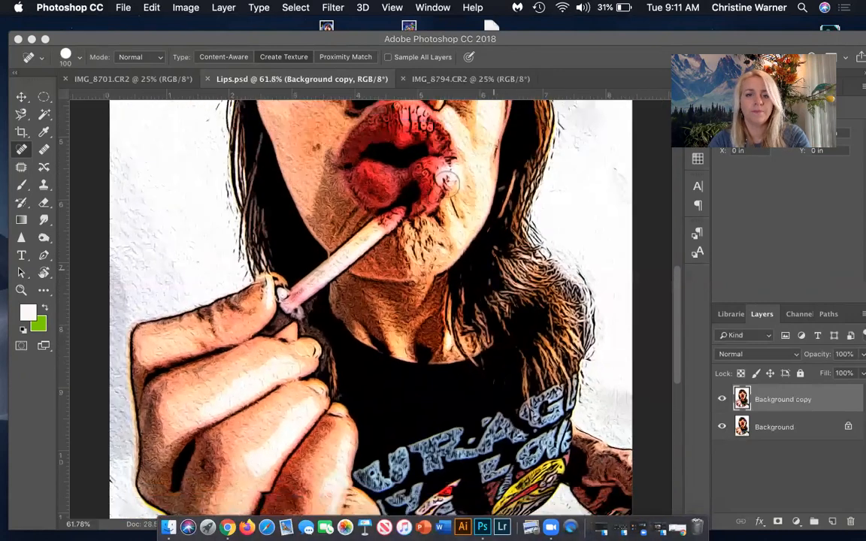
{"action": "scroll", "coordinate": [446, 185], "scroll_direction": "down", "scroll_amount": 1}
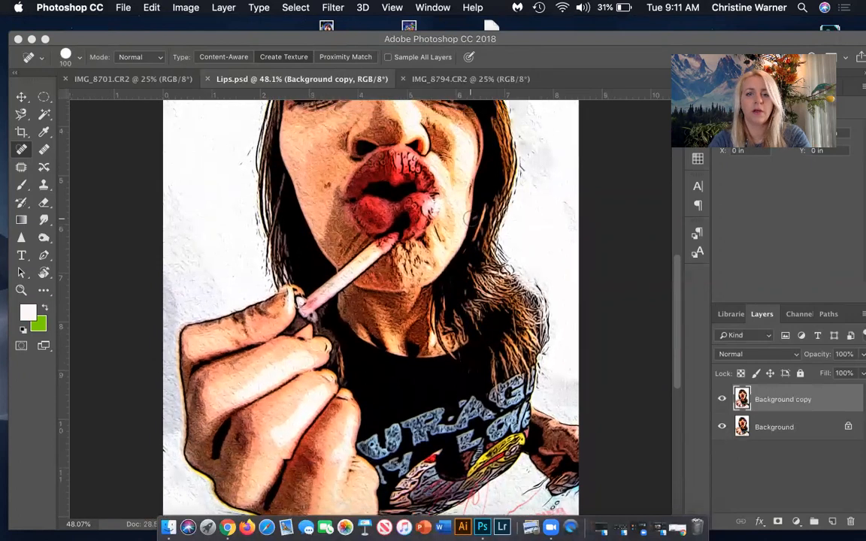
{"action": "scroll", "coordinate": [458, 203], "scroll_direction": "up", "scroll_amount": 5}
{"action": "scroll", "coordinate": [471, 219], "scroll_direction": "left", "scroll_amount": 2}
{"action": "scroll", "coordinate": [470, 219], "scroll_direction": "down", "scroll_amount": 4}
{"action": "scroll", "coordinate": [471, 218], "scroll_direction": "right", "scroll_amount": 5}
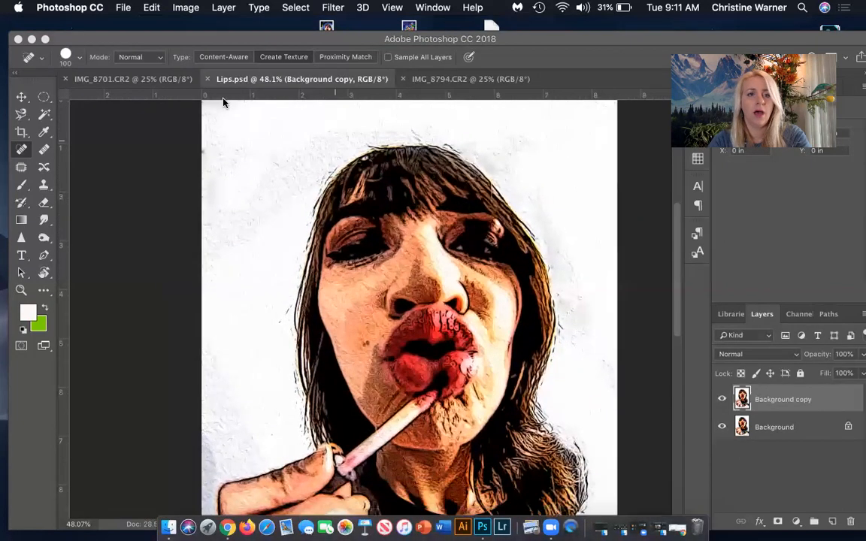
{"action": "scroll", "coordinate": [335, 218], "scroll_direction": "right", "scroll_amount": 5}
{"action": "scroll", "coordinate": [336, 218], "scroll_direction": "down", "scroll_amount": 2}
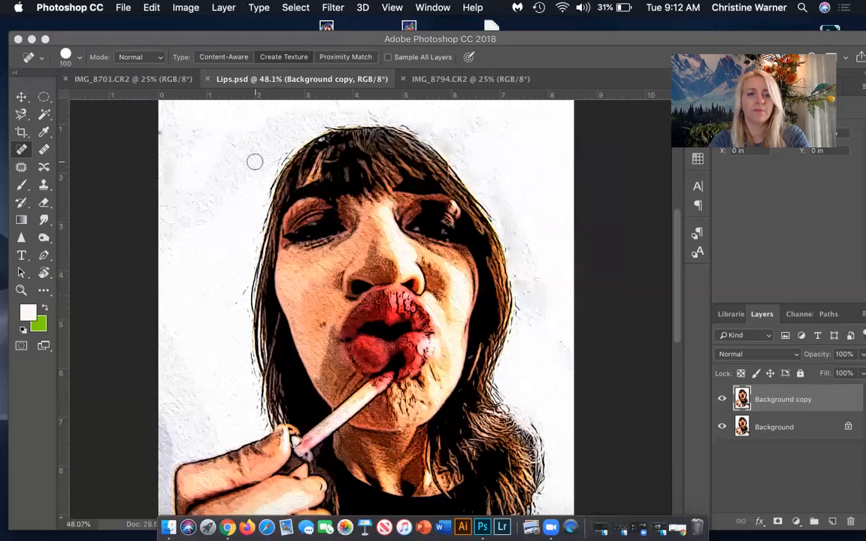
Compare the unedited IMG_8701.CR2 photo with the finished Lips.psd artwork.
{"action": "left_click", "coordinate": [148, 79]}
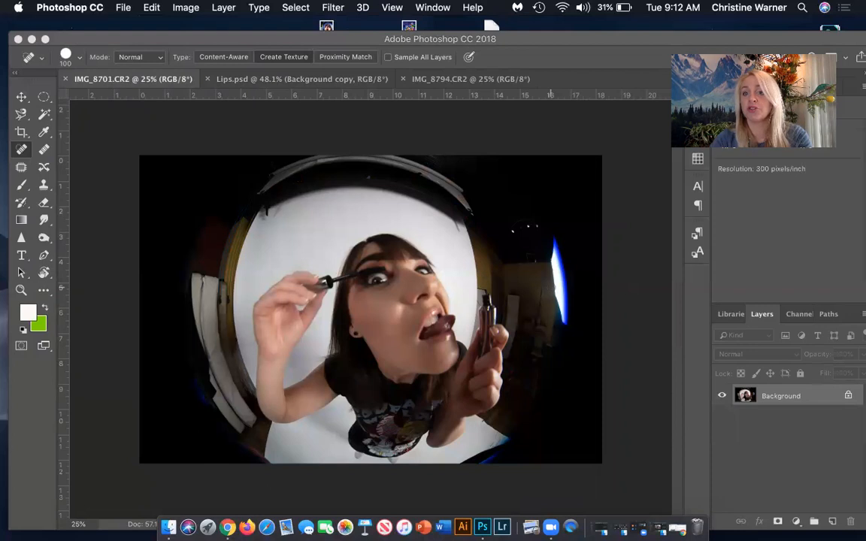
{"action": "left_click", "coordinate": [258, 78]}
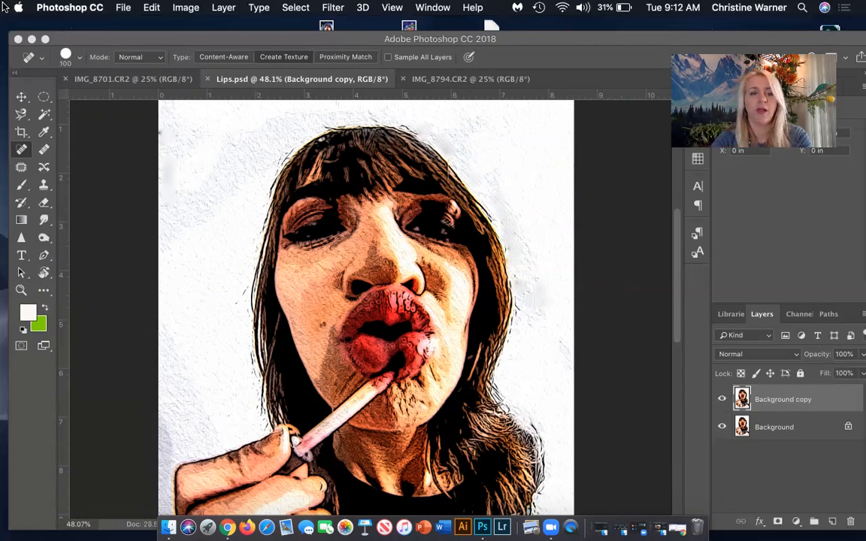
Duplicate the Background layer of IMG_8701.CR2.
{"action": "left_click", "coordinate": [139, 79]}
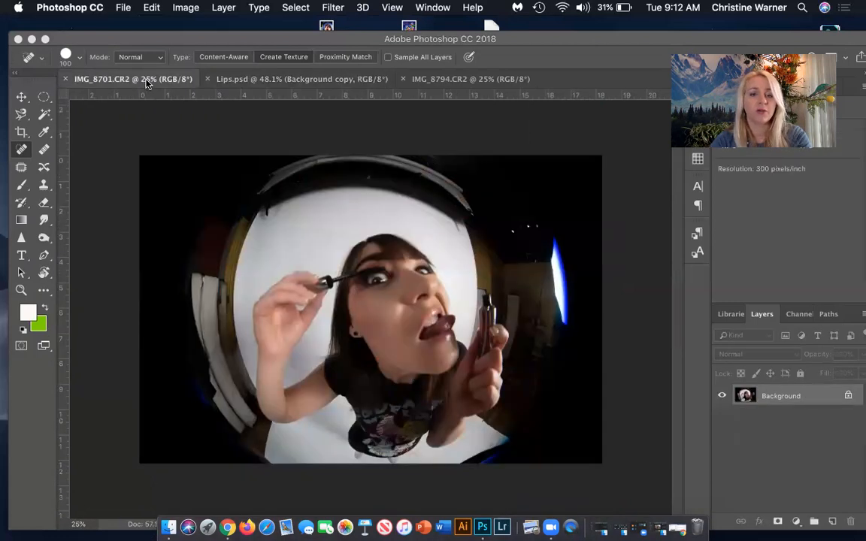
{"action": "scroll", "coordinate": [598, 246], "scroll_direction": "up", "scroll_amount": 3}
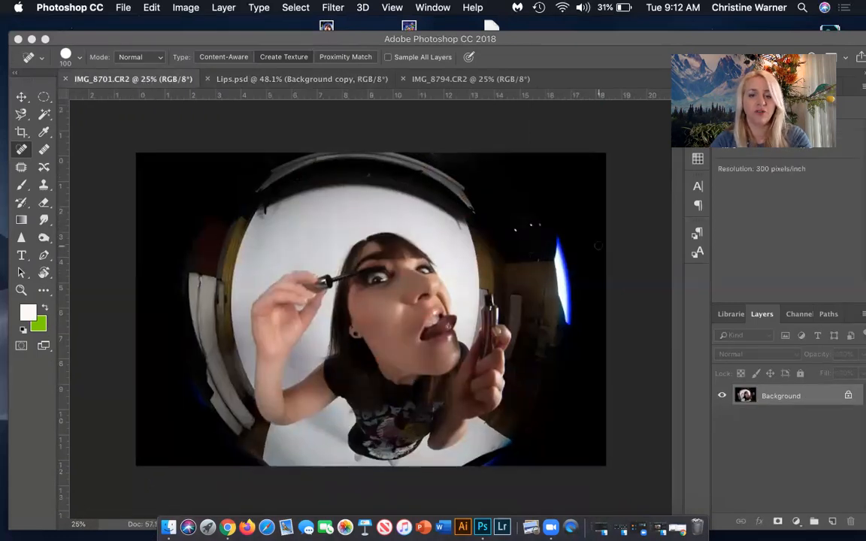
{"action": "scroll", "coordinate": [472, 297], "scroll_direction": "down", "scroll_amount": 1}
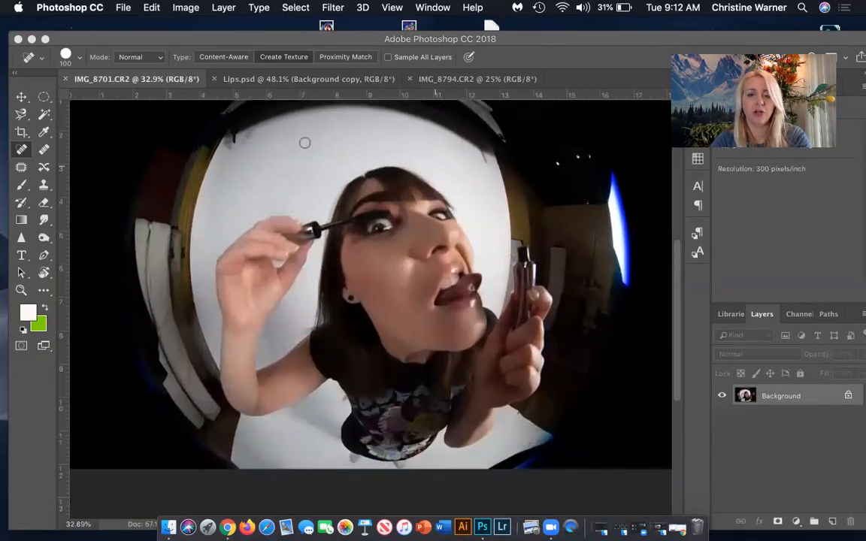
{"action": "left_click_drag", "start_coordinate": [820, 396], "coordinate": [833, 520]}
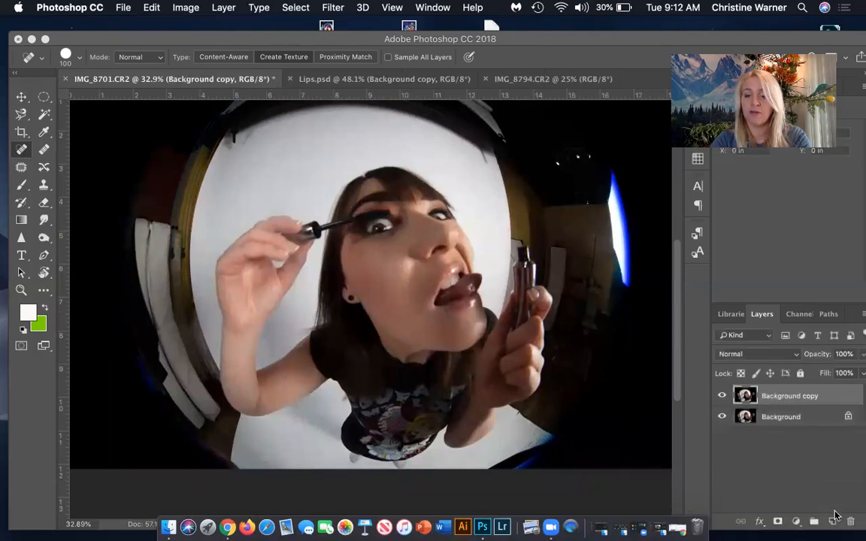
{"action": "left_click", "coordinate": [19, 118]}
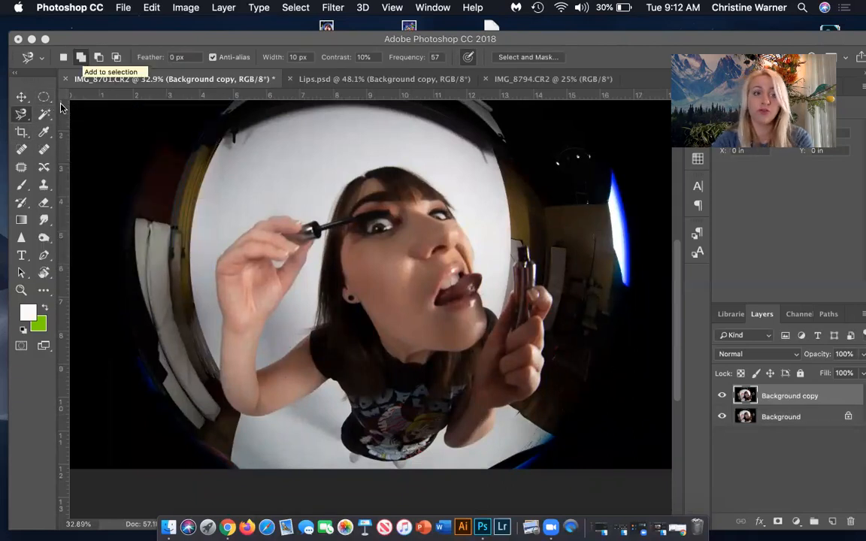
{"action": "left_click", "coordinate": [25, 114]}
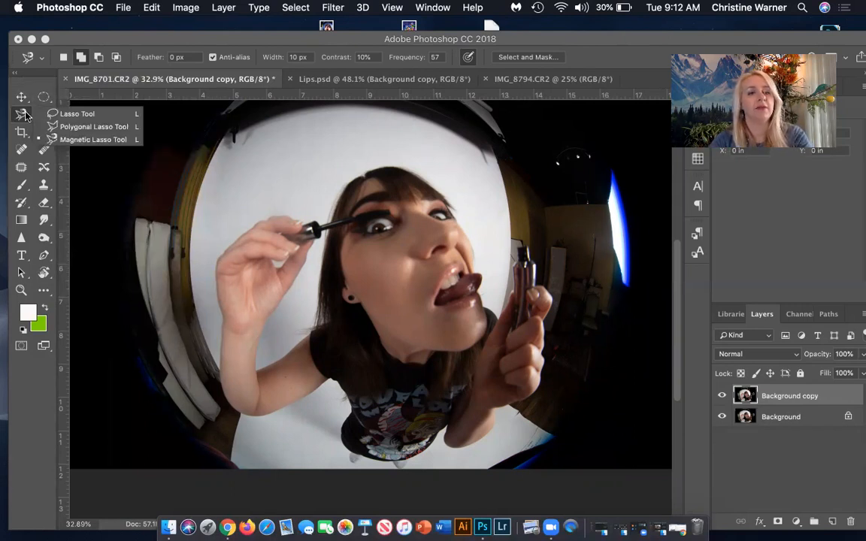
{"action": "left_click", "coordinate": [57, 138]}
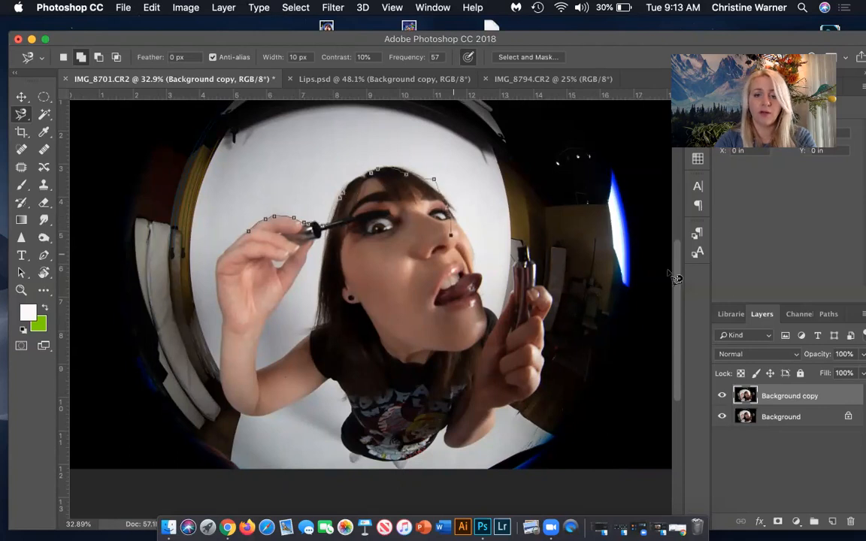
{"action": "double_click", "coordinate": [471, 352]}
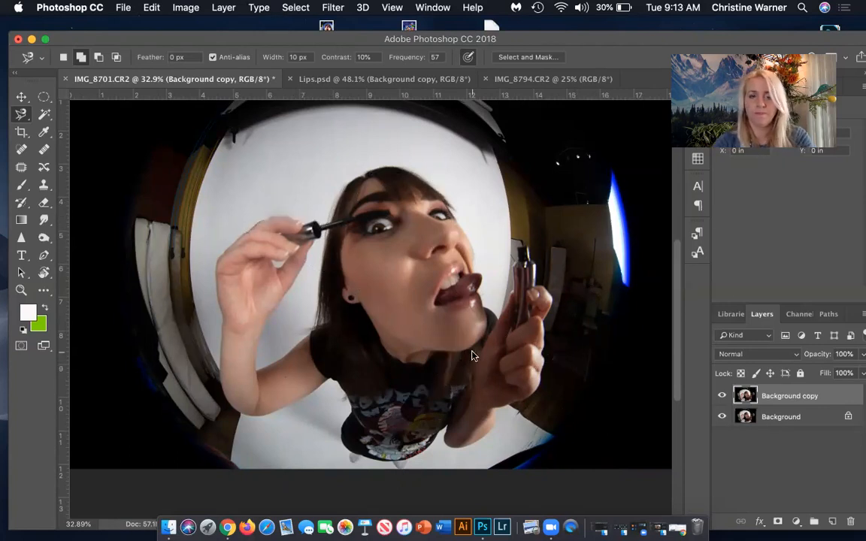
{"action": "key", "text": "super+d"}
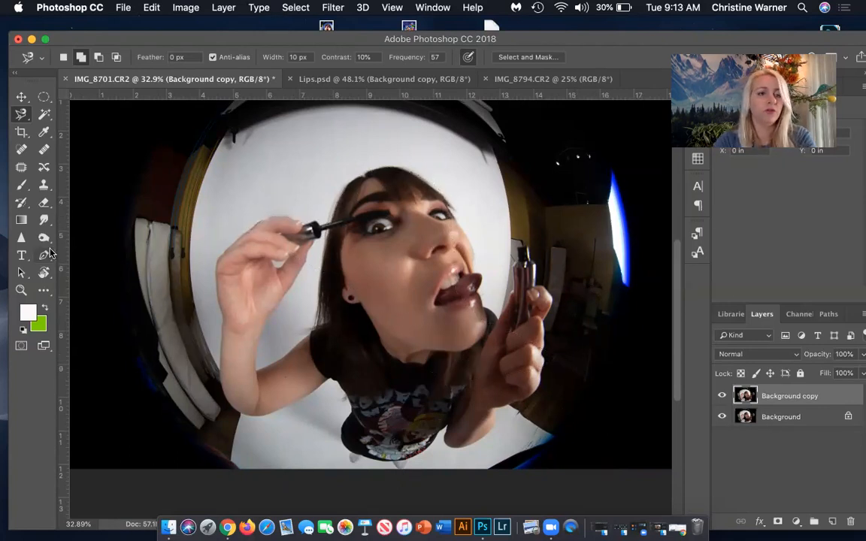
Select the woman, including both arms and the mascara tube, with the Quick Selection tool, leaving out the surrounding backdrop.
{"action": "left_click", "coordinate": [45, 115]}
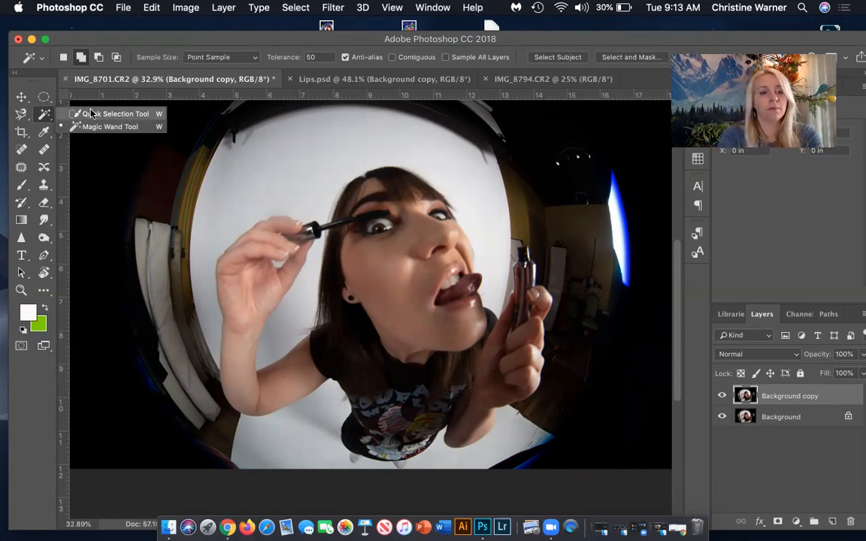
{"action": "left_click", "coordinate": [91, 113]}
{"action": "left_click", "coordinate": [384, 263]}
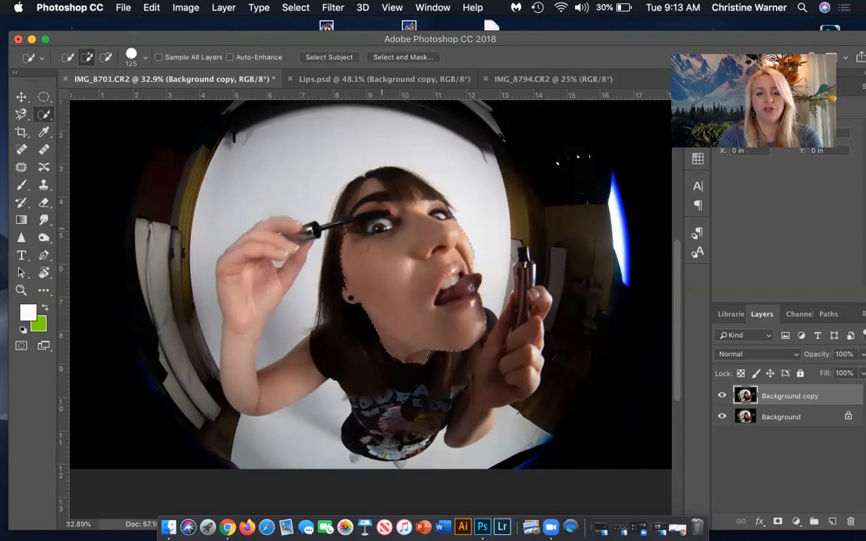
{"action": "left_click_drag", "start_coordinate": [347, 362], "coordinate": [471, 373]}
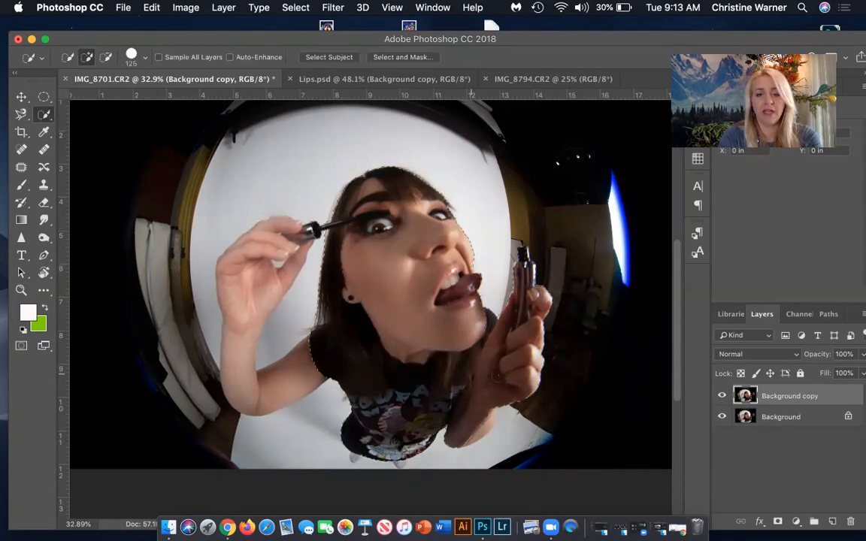
{"action": "mouse_move", "coordinate": [292, 379]}
{"action": "left_mouse_down"}
{"action": "mouse_move", "coordinate": [254, 383]}
{"action": "mouse_move", "coordinate": [264, 384]}
{"action": "mouse_move", "coordinate": [281, 382]}
{"action": "mouse_move", "coordinate": [239, 376]}
{"action": "mouse_move", "coordinate": [248, 276]}
{"action": "left_mouse_up"}
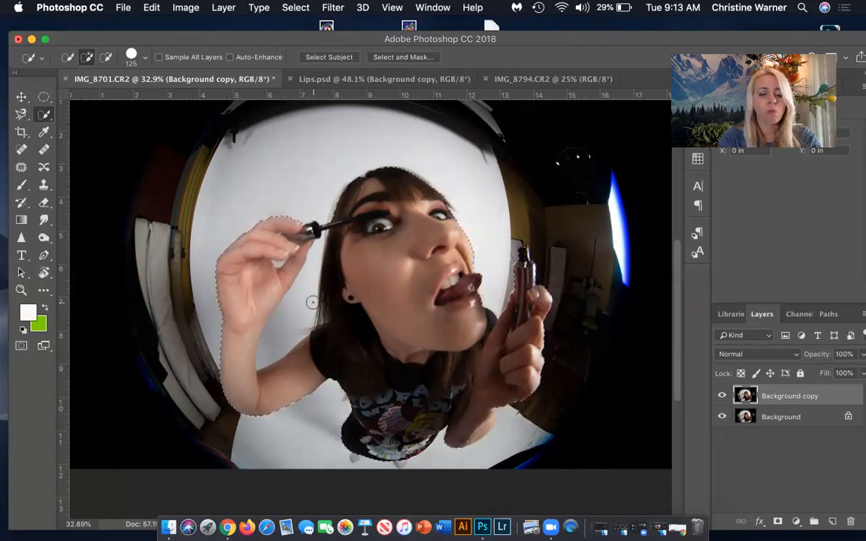
{"action": "key", "text": "alt"}
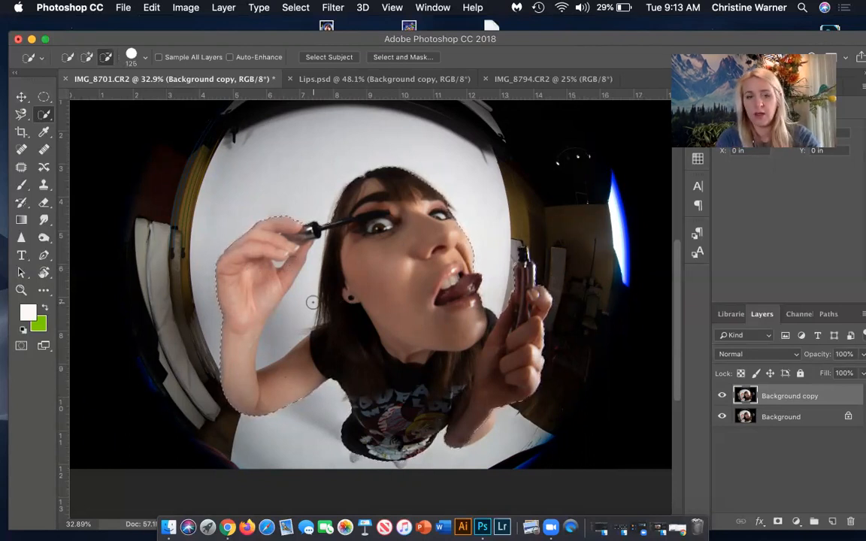
{"action": "key", "text": "alt"}
{"action": "key", "text": "alt"}
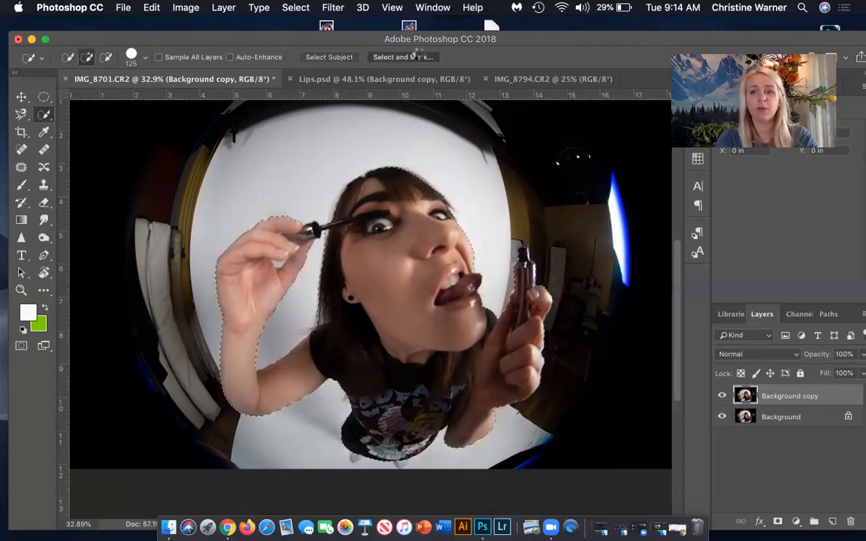
Open the selection in Select and Mask and touch up its edge where the mascara wand meets the hair.
{"action": "left_click", "coordinate": [415, 56]}
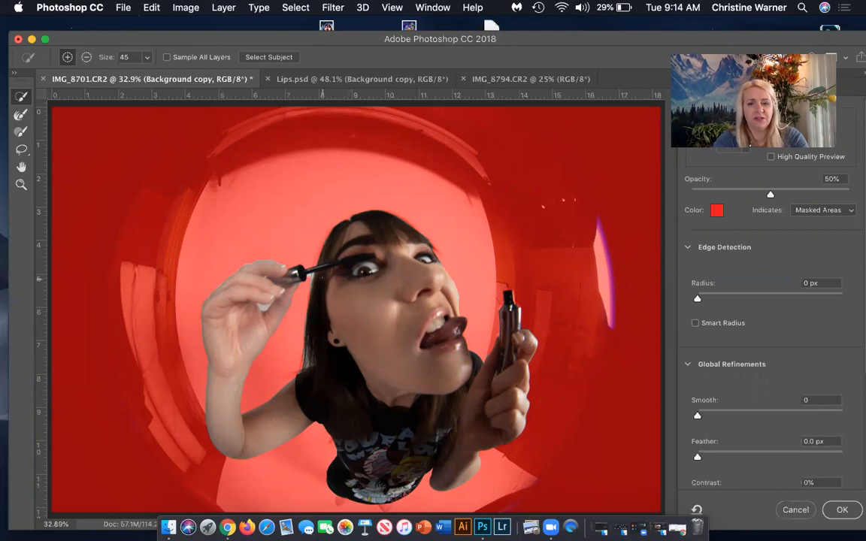
{"action": "scroll", "coordinate": [323, 279], "scroll_direction": "up", "scroll_amount": 5}
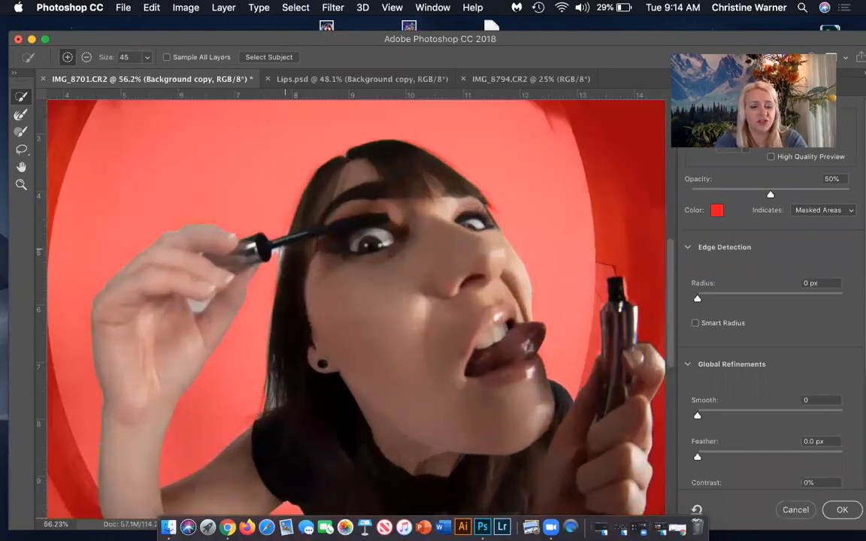
{"action": "key", "text": "alt"}
{"action": "key", "text": "alt"}
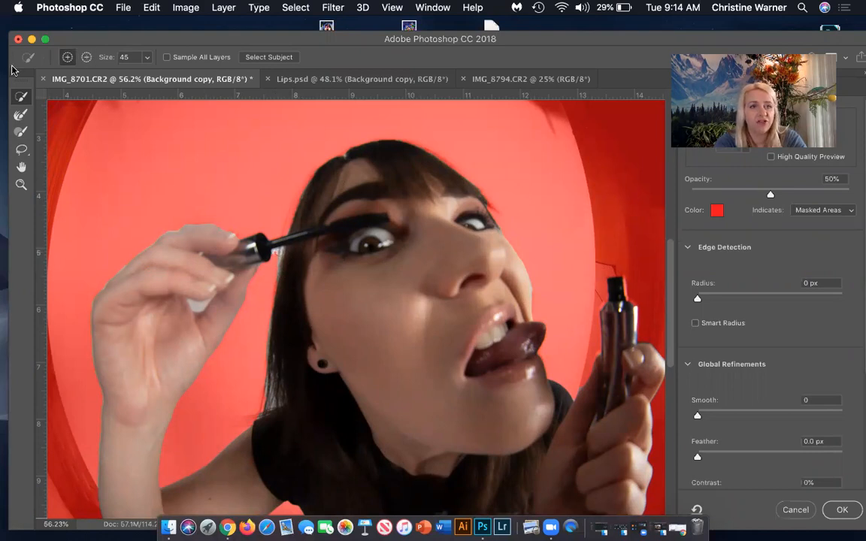
Refine the selection edge along the hair and mascara wand with the Refine Edge Brush at size 35.
{"action": "left_click", "coordinate": [23, 113]}
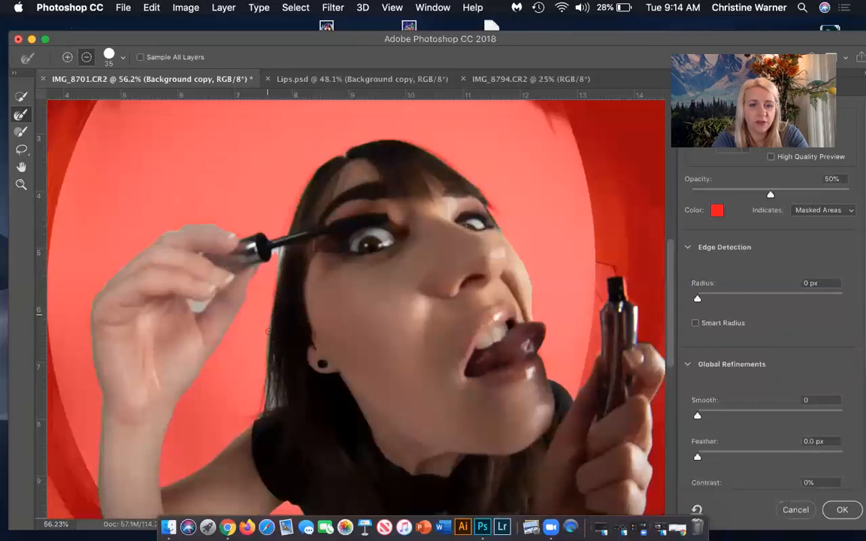
{"action": "key", "text": "alt"}
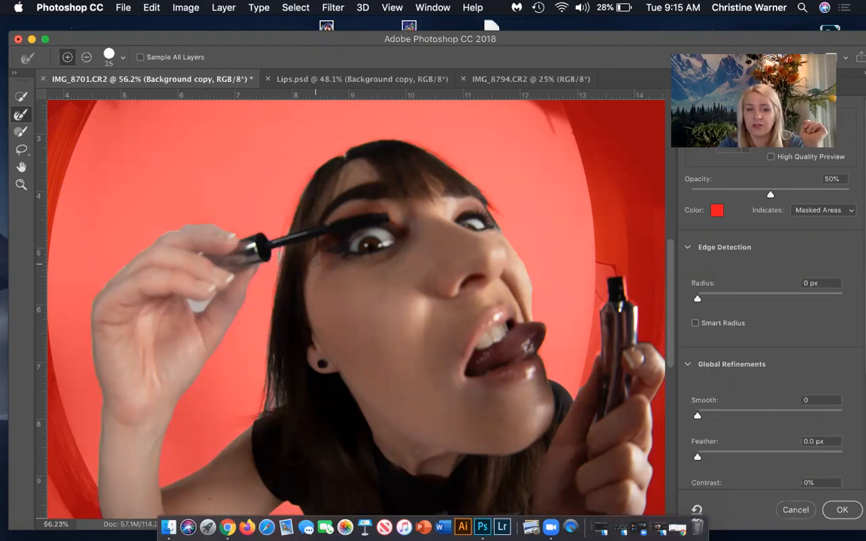
{"action": "scroll", "coordinate": [366, 345], "scroll_direction": "down", "scroll_amount": 5}
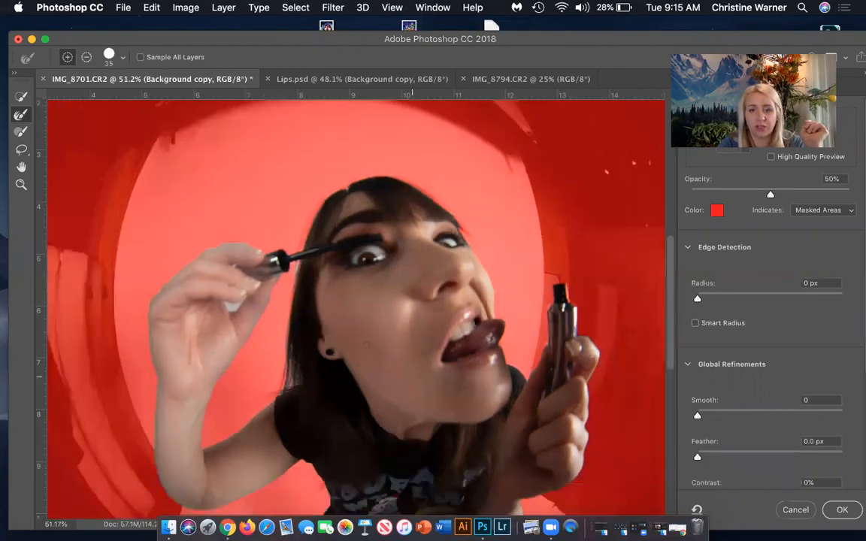
{"action": "scroll", "coordinate": [365, 345], "scroll_direction": "down", "scroll_amount": 5}
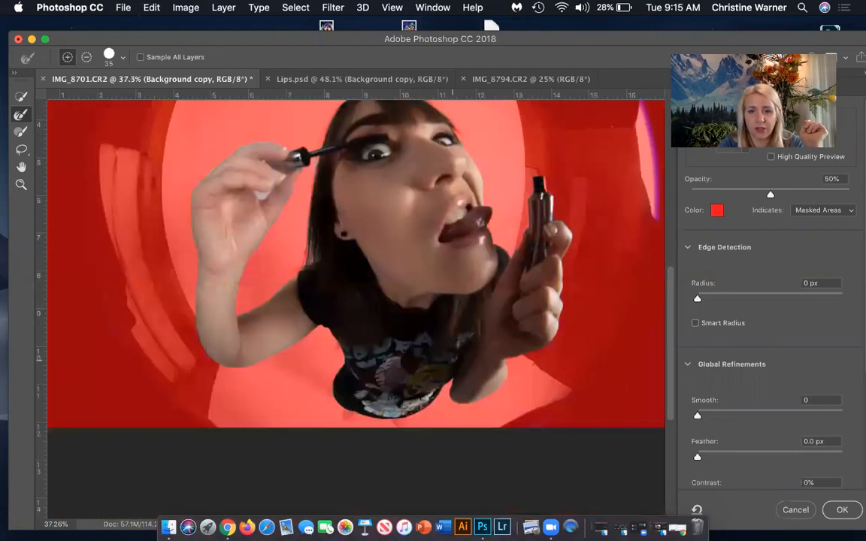
{"action": "scroll", "coordinate": [365, 345], "scroll_direction": "up", "scroll_amount": 3}
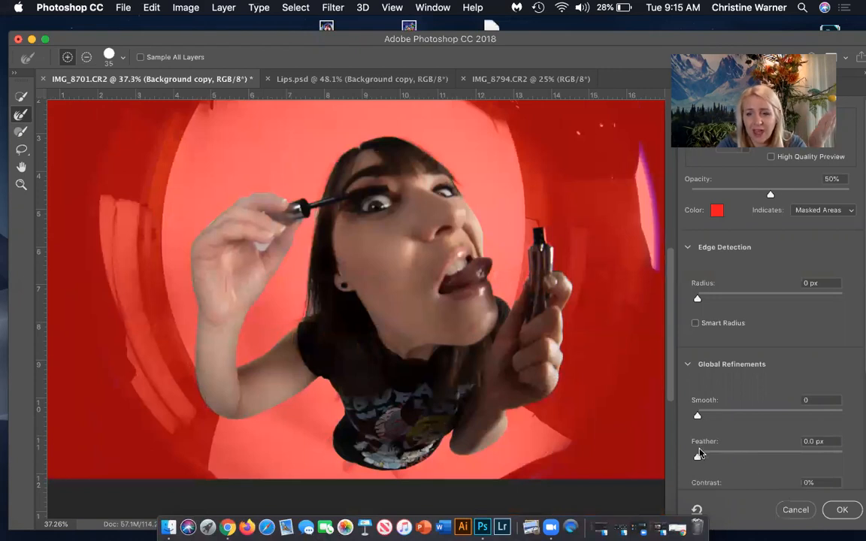
Feather the selection edge by 5.9 px, smooth it by 13, and commit the refined selection.
{"action": "left_click_drag", "start_coordinate": [699, 454], "coordinate": [740, 449]}
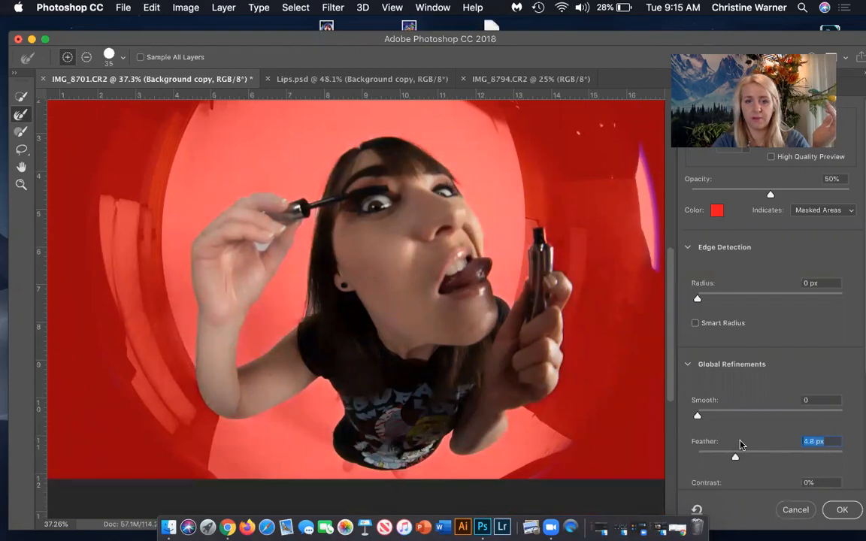
{"action": "left_click_drag", "start_coordinate": [698, 418], "coordinate": [716, 419]}
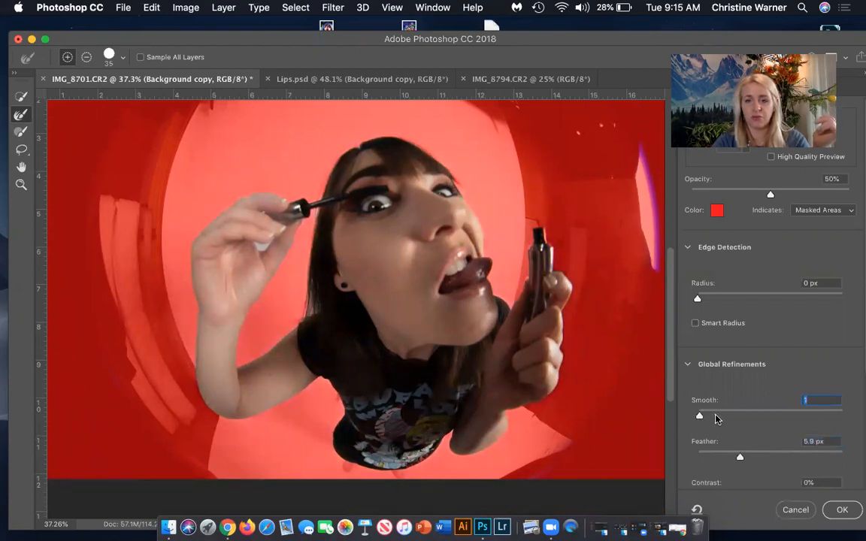
{"action": "left_click", "coordinate": [853, 509]}
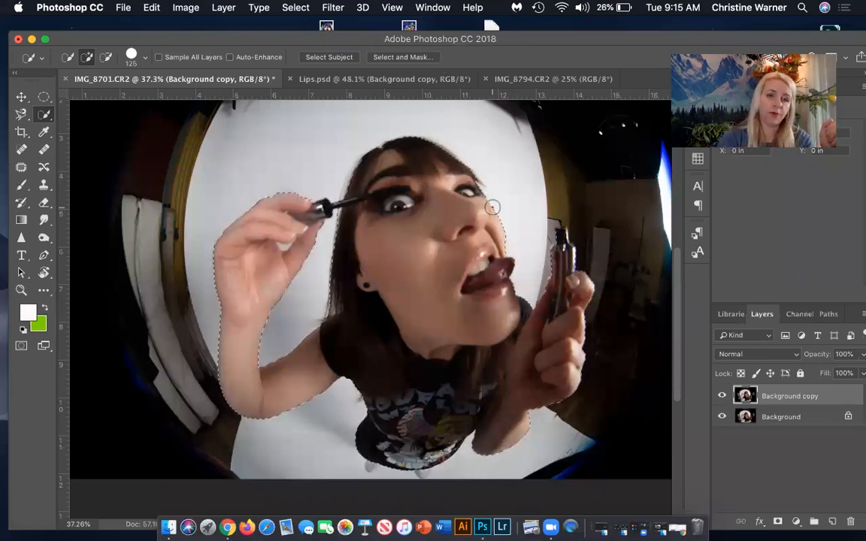
Copy the selected woman onto a new layer and hide the Background copy and Background layers.
{"action": "left_click", "coordinate": [153, 8]}
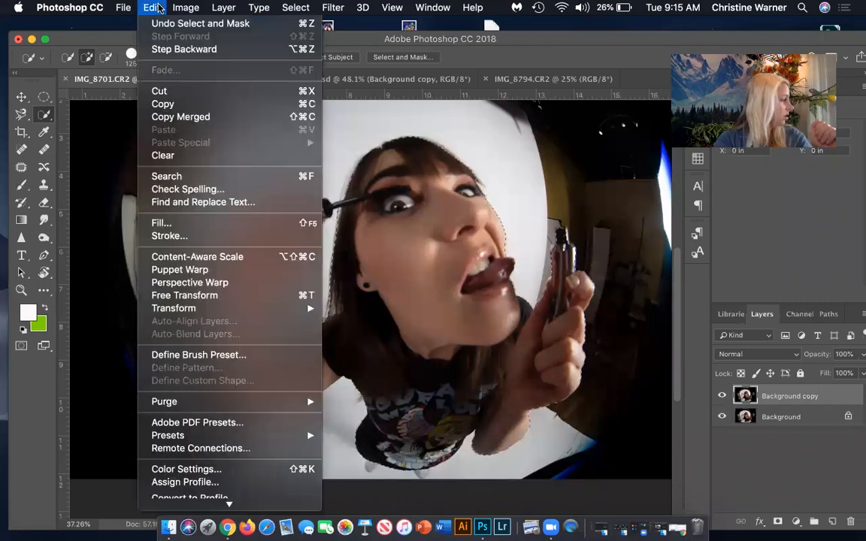
{"action": "left_click", "coordinate": [170, 104]}
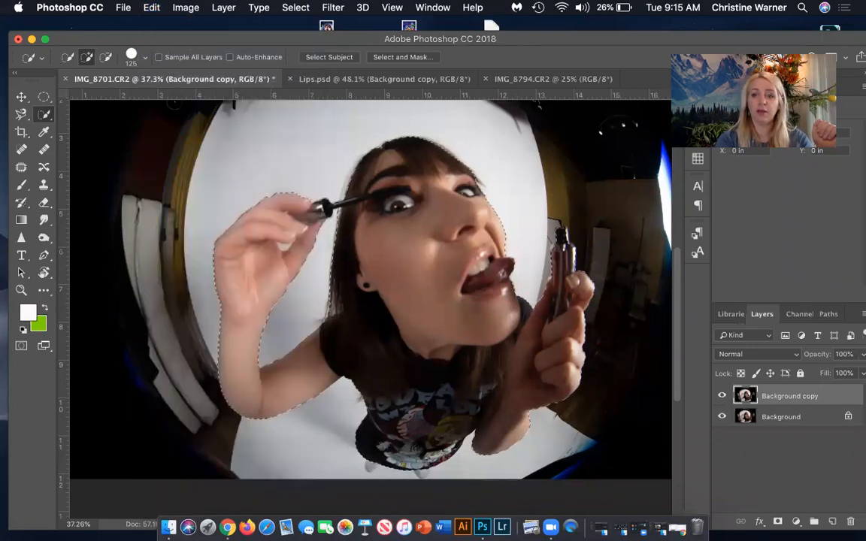
{"action": "left_click", "coordinate": [151, 7]}
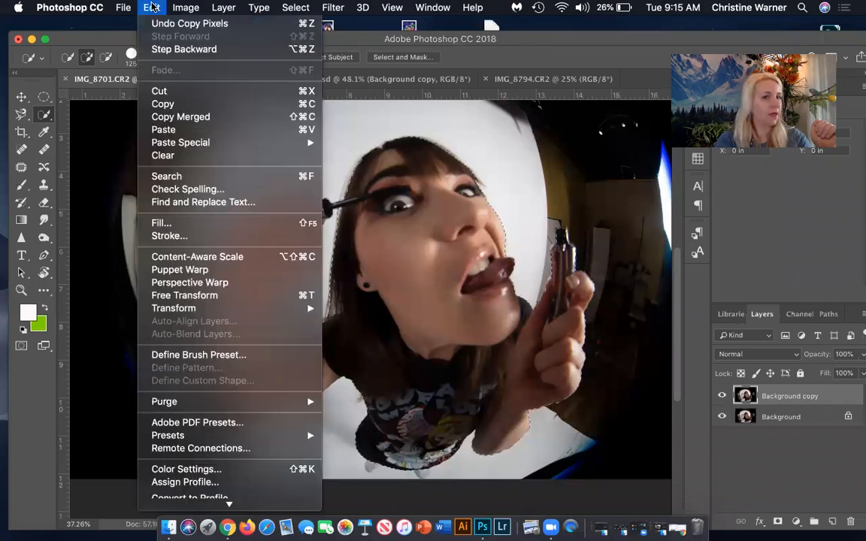
{"action": "left_click", "coordinate": [191, 130]}
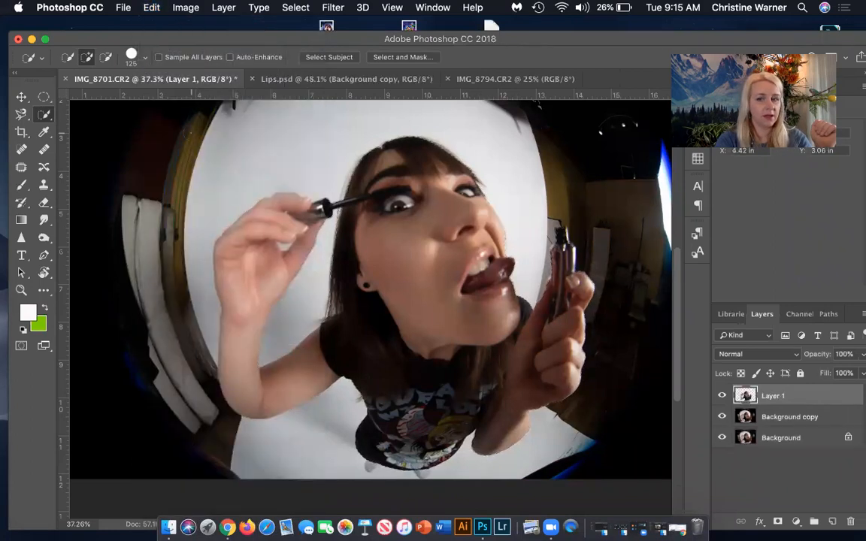
{"action": "left_click", "coordinate": [721, 416]}
{"action": "left_click", "coordinate": [721, 437]}
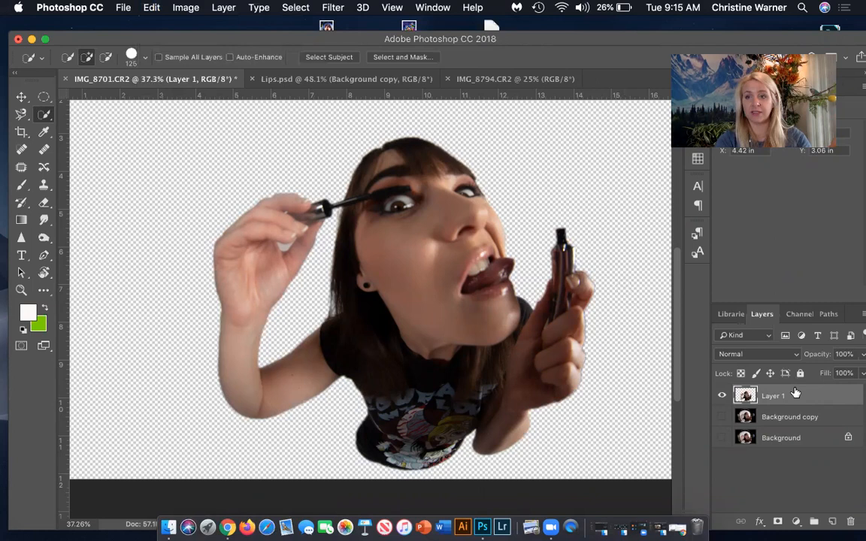
Rename the cut-out layer as Image and duplicate it.
{"action": "double_click", "coordinate": [772, 395]}
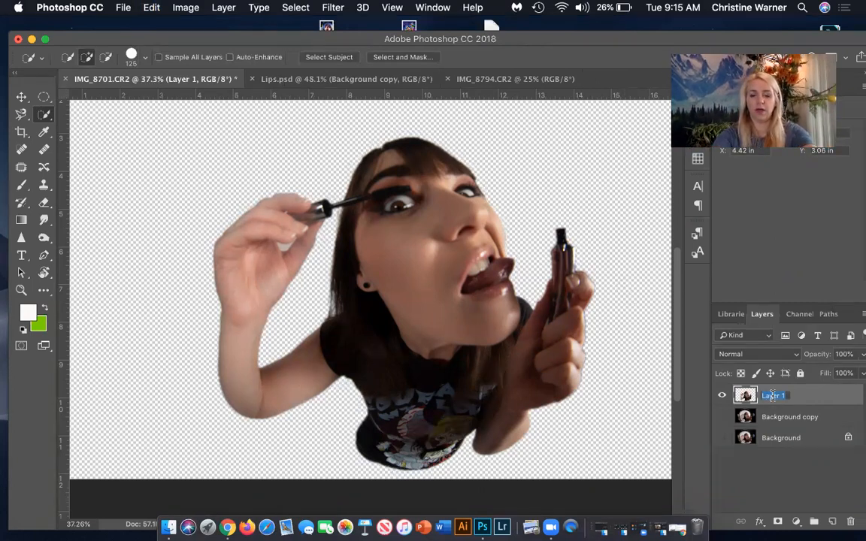
{"action": "key", "text": "BackSpace"}
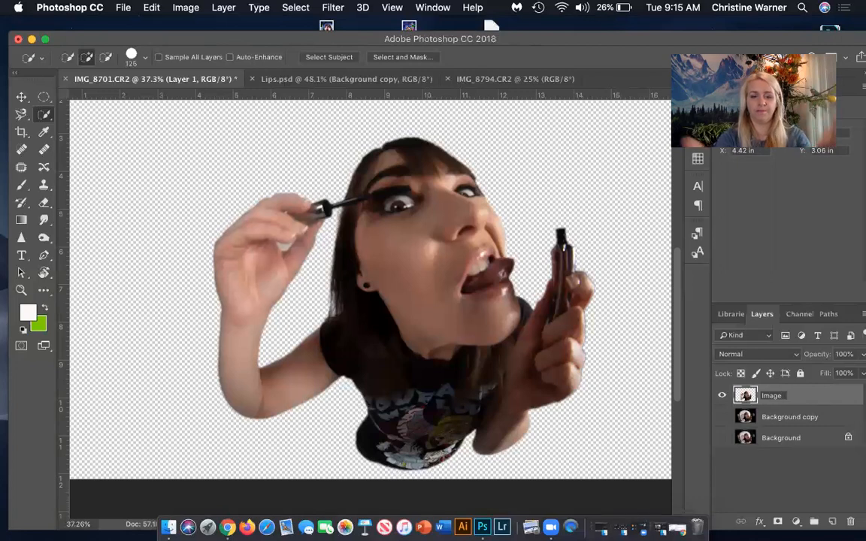
{"action": "key", "text": "Return"}
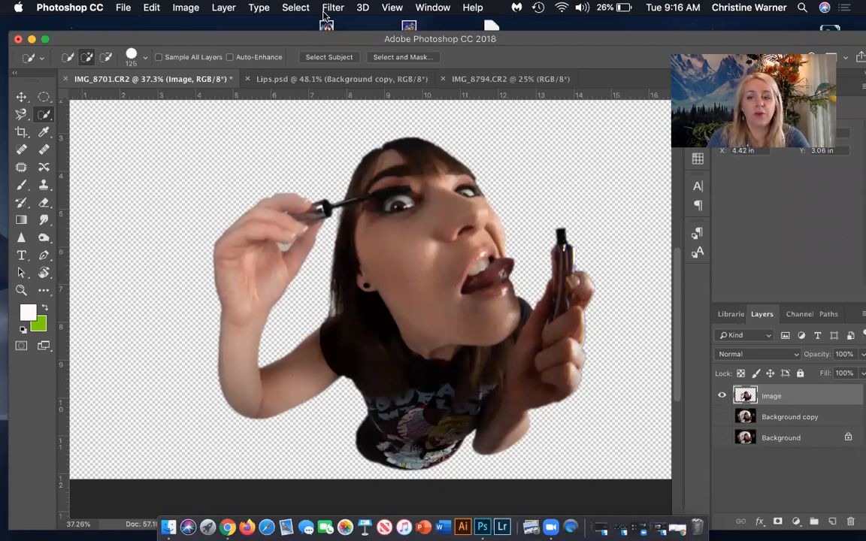
{"action": "left_click_drag", "start_coordinate": [807, 396], "coordinate": [833, 520]}
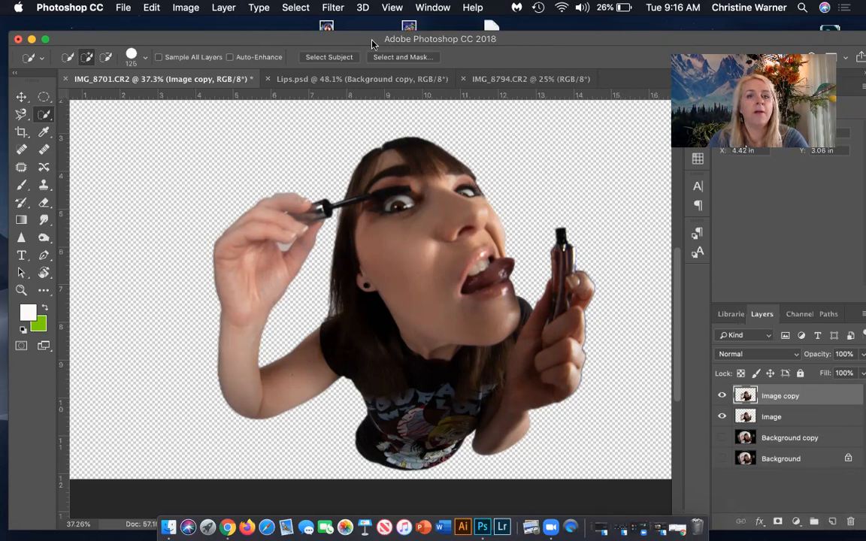
Apply the Poster Edges filter to the Image copy layer with Edge Thickness 10, Edge Intensity 2 and Posterization 2.
{"action": "left_click", "coordinate": [329, 7]}
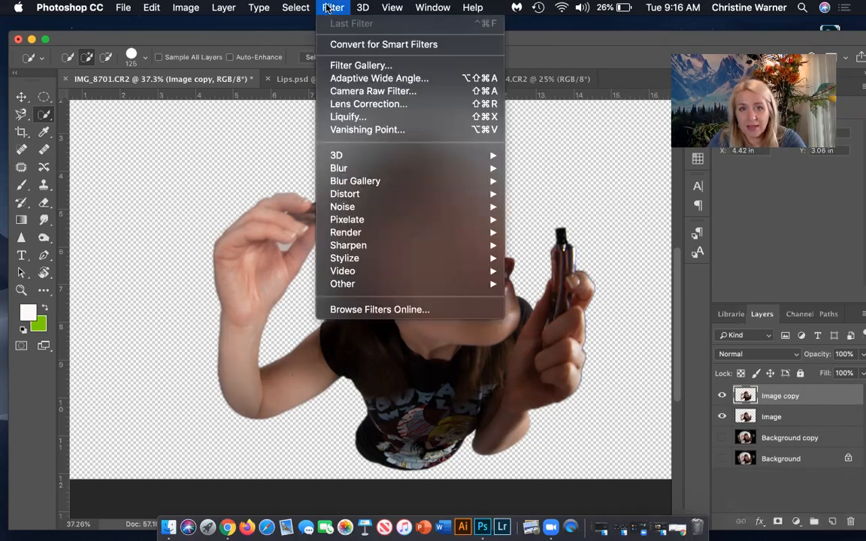
{"action": "left_click", "coordinate": [350, 67]}
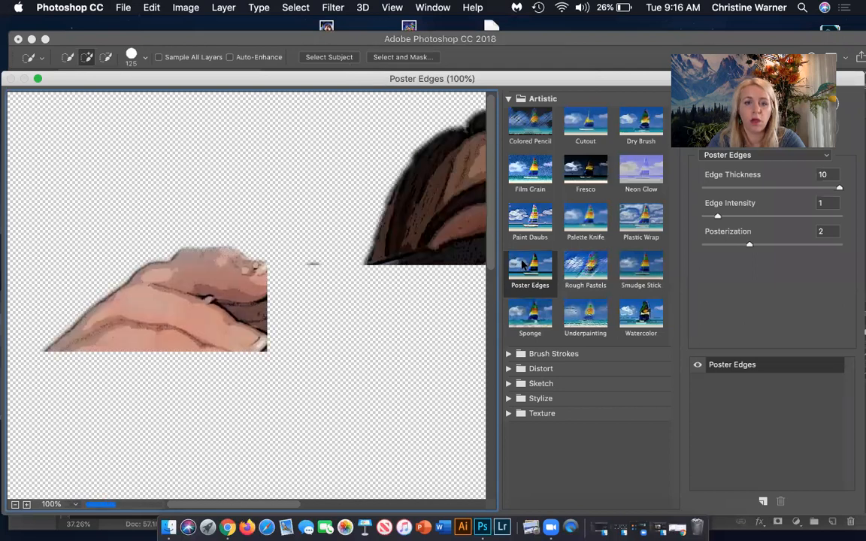
{"action": "left_click_drag", "start_coordinate": [412, 276], "coordinate": [274, 200]}
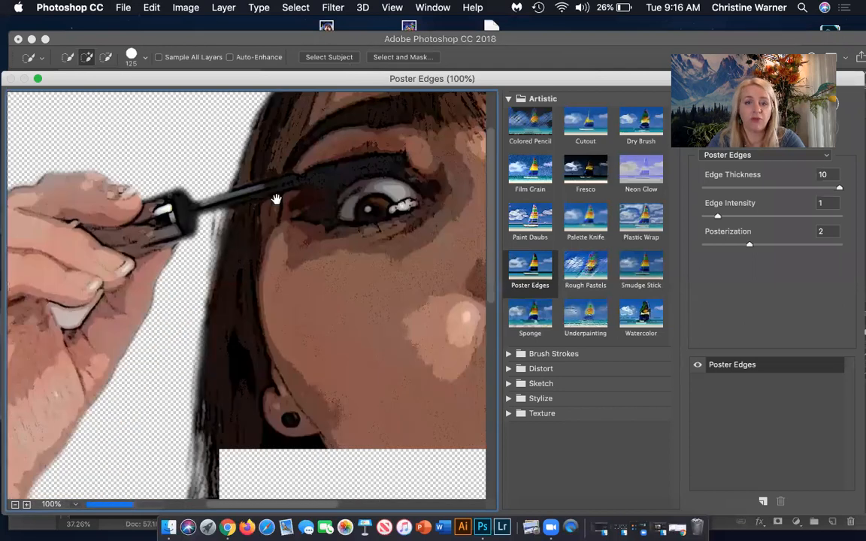
{"action": "left_click_drag", "start_coordinate": [282, 284], "coordinate": [209, 280]}
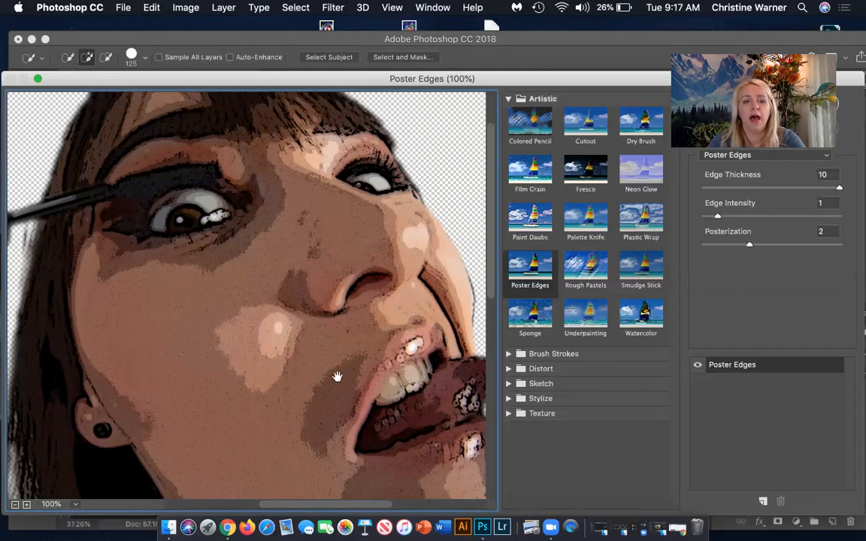
{"action": "left_click_drag", "start_coordinate": [174, 333], "coordinate": [369, 352]}
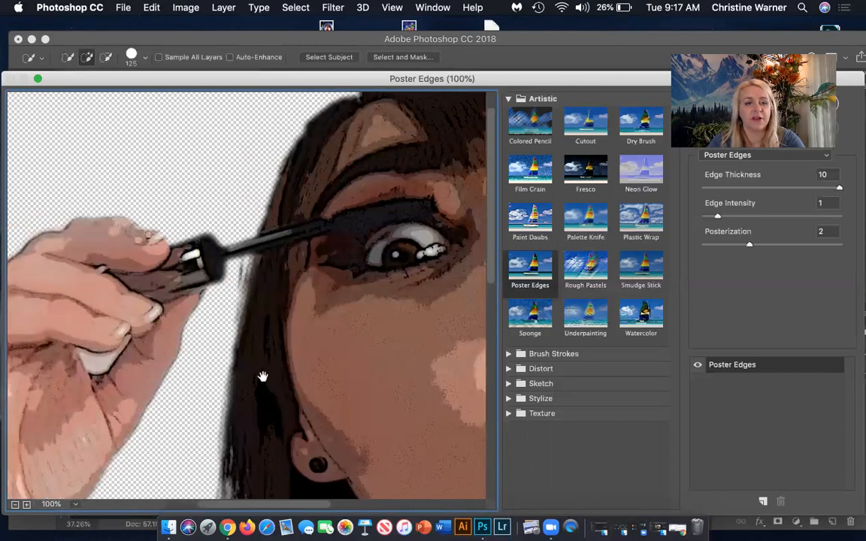
{"action": "left_click_drag", "start_coordinate": [274, 361], "coordinate": [337, 314]}
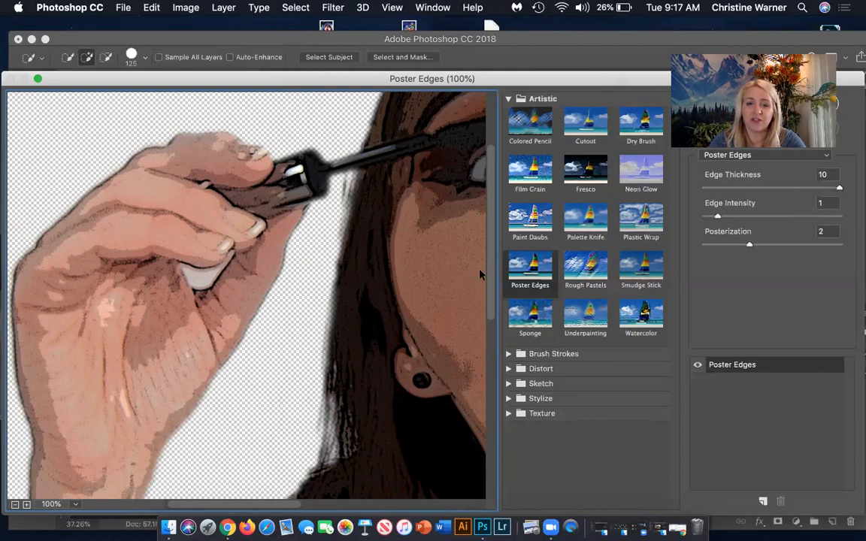
{"action": "left_click_drag", "start_coordinate": [460, 271], "coordinate": [311, 265]}
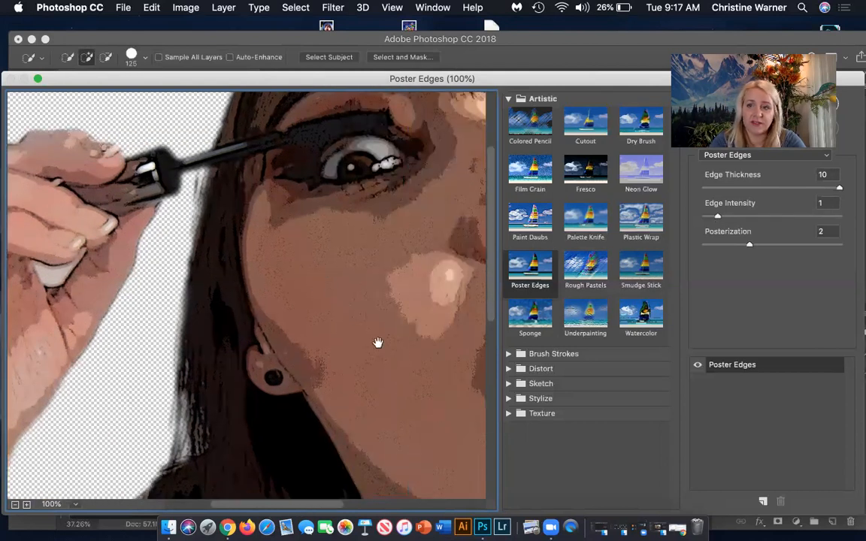
{"action": "left_click", "coordinate": [718, 217]}
{"action": "left_click_drag", "start_coordinate": [761, 219], "coordinate": [784, 220]}
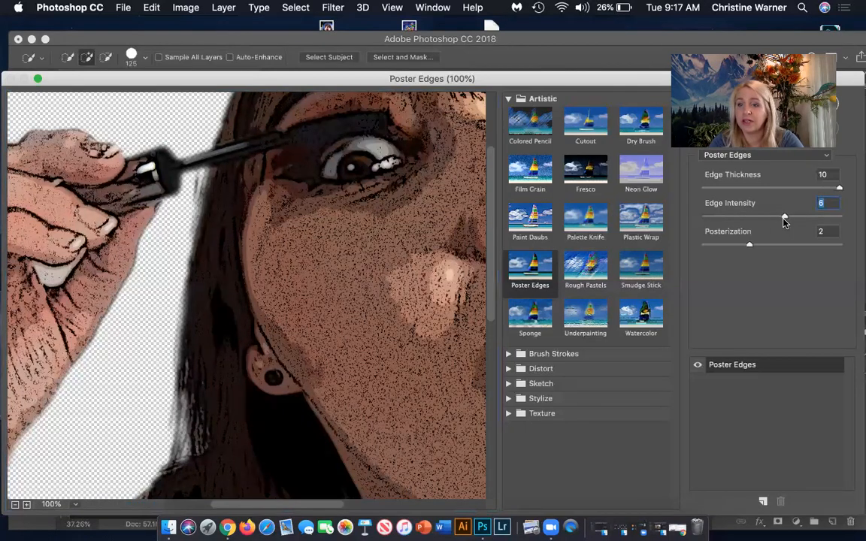
{"action": "left_click_drag", "start_coordinate": [784, 220], "coordinate": [726, 218]}
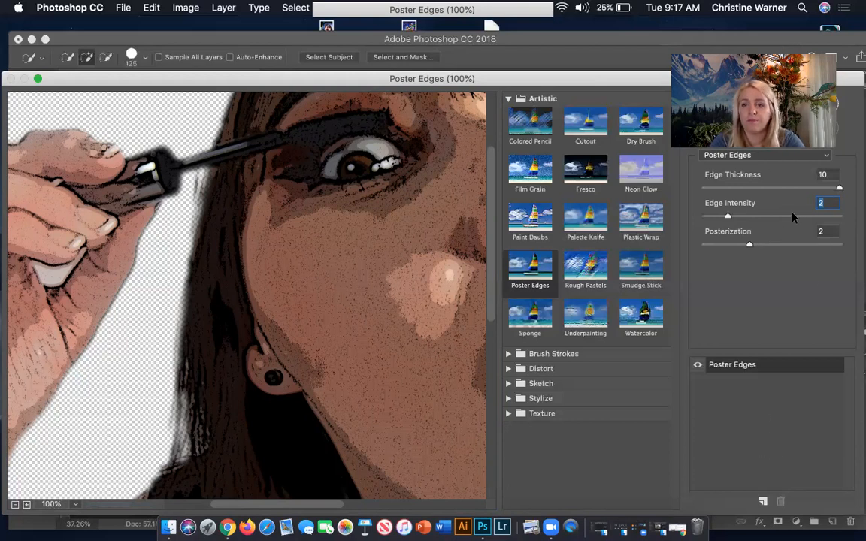
{"action": "left_click", "coordinate": [789, 103]}
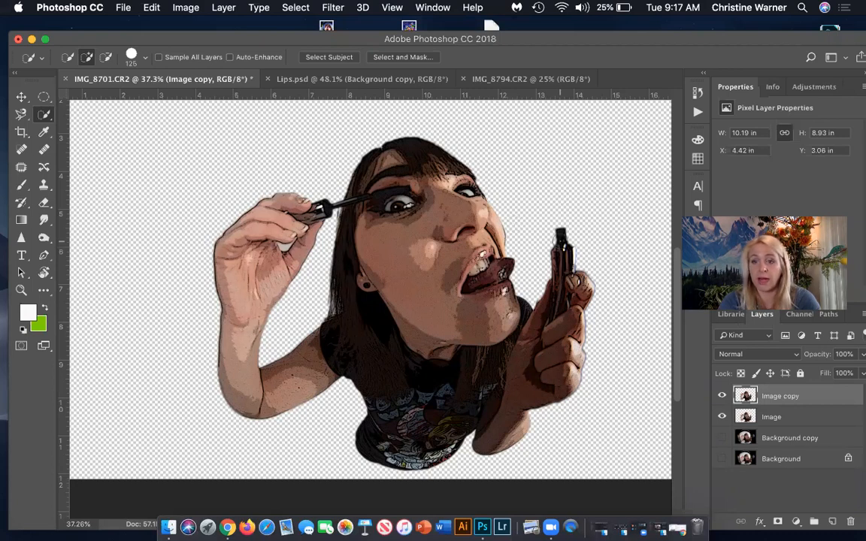
Apply the Oil Paint filter to the Image copy layer with Stylization 8.1, Cleanliness 2.6, Scale 3.1, Bristle Detail 2.0 and Shine 1.3.
{"action": "left_click_drag", "start_coordinate": [758, 161], "coordinate": [755, 60]}
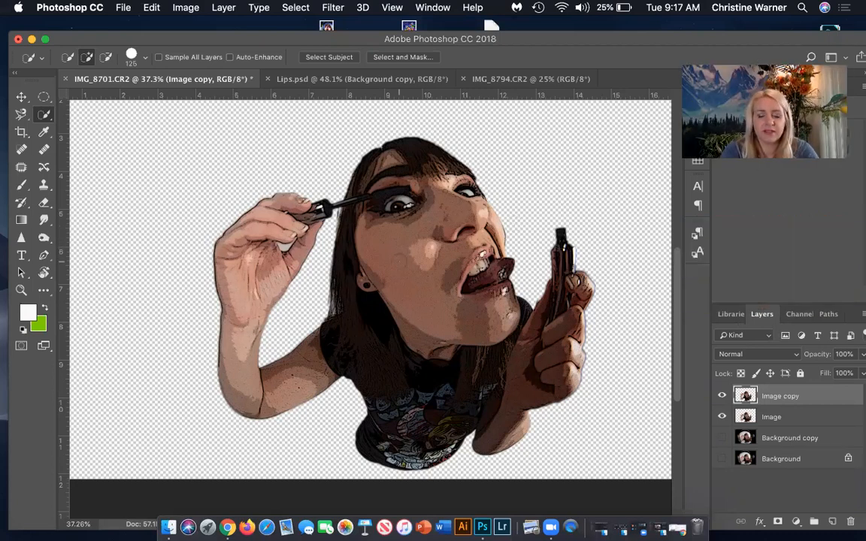
{"action": "scroll", "coordinate": [399, 261], "scroll_direction": "up", "scroll_amount": 2}
{"action": "scroll", "coordinate": [398, 262], "scroll_direction": "up", "scroll_amount": 3}
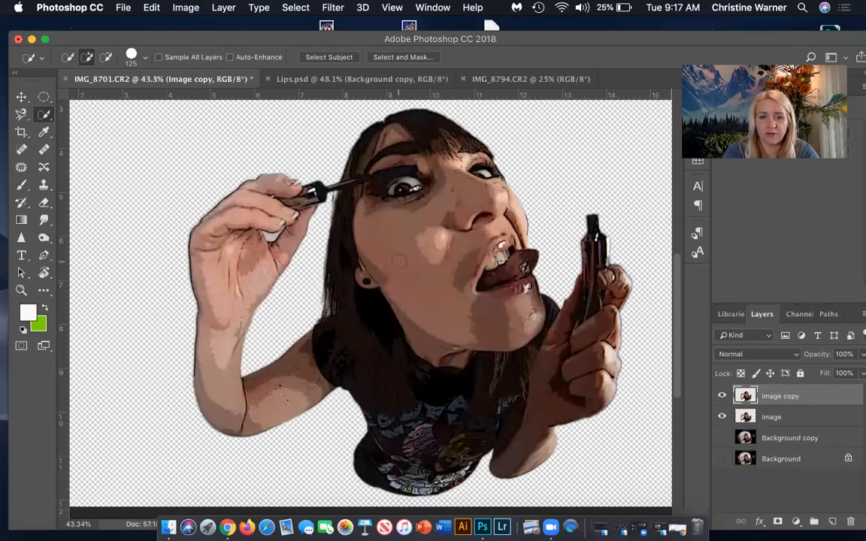
{"action": "scroll", "coordinate": [371, 314], "scroll_direction": "up", "scroll_amount": 10}
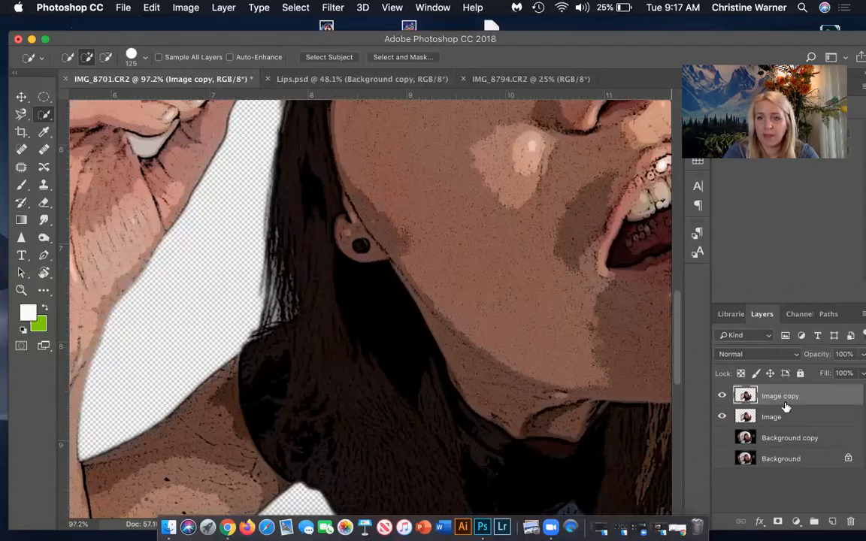
{"action": "left_click", "coordinate": [333, 6]}
{"action": "mouse_move", "coordinate": [378, 262]}
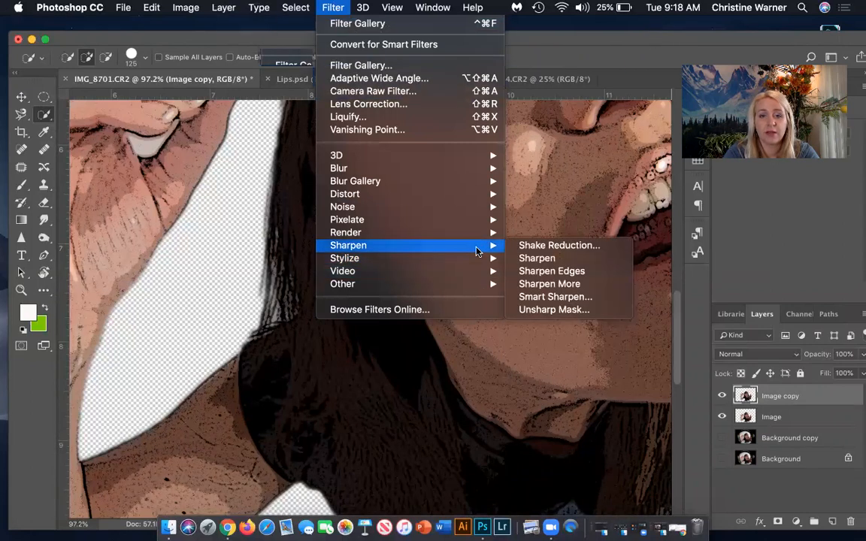
{"action": "mouse_move", "coordinate": [475, 259]}
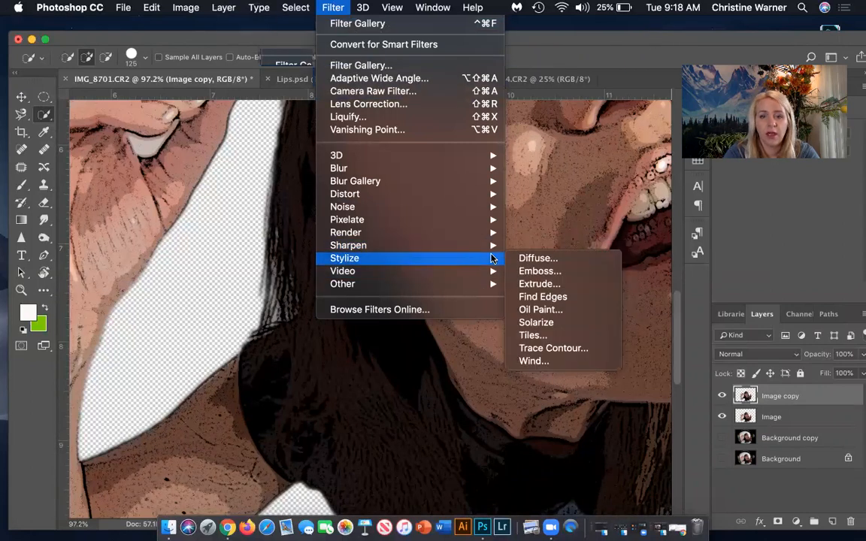
{"action": "left_click", "coordinate": [549, 309]}
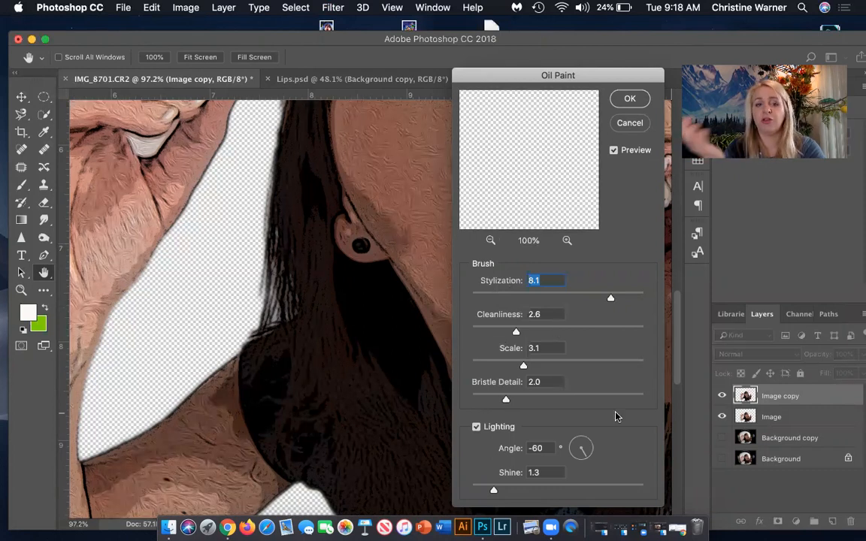
{"action": "mouse_move", "coordinate": [543, 75]}
{"action": "left_mouse_down"}
{"action": "mouse_move", "coordinate": [692, 240]}
{"action": "mouse_move", "coordinate": [840, 244]}
{"action": "mouse_move", "coordinate": [720, 231]}
{"action": "mouse_move", "coordinate": [716, 238]}
{"action": "mouse_move", "coordinate": [504, 158]}
{"action": "left_mouse_up"}
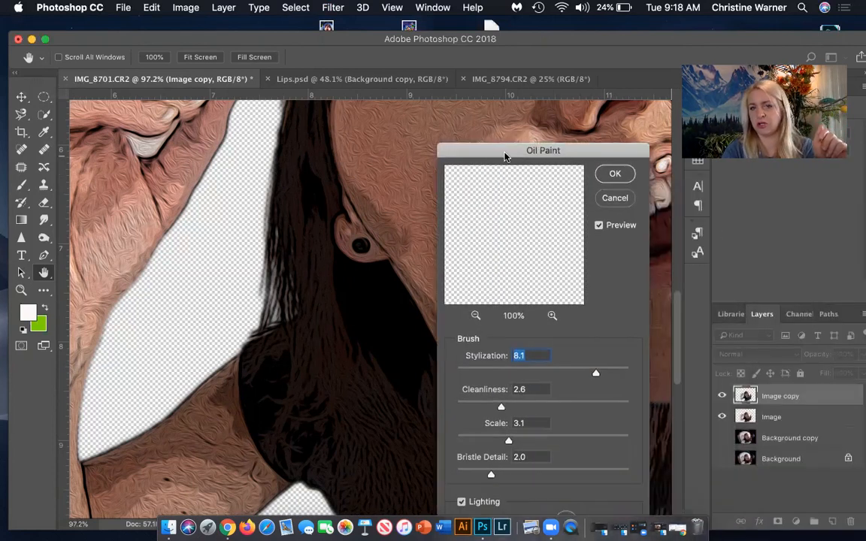
{"action": "left_click", "coordinate": [615, 174]}
Examine the oil-paint texture on the woman's face, hair and hands in the Image copy layer.
{"action": "scroll", "coordinate": [432, 278], "scroll_direction": "up", "scroll_amount": 10}
{"action": "scroll", "coordinate": [433, 278], "scroll_direction": "right", "scroll_amount": 8}
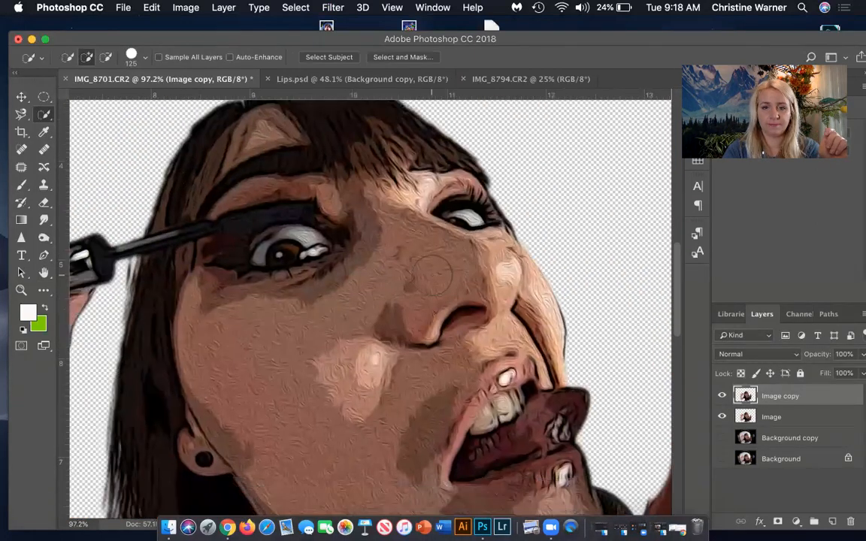
{"action": "scroll", "coordinate": [432, 279], "scroll_direction": "down", "scroll_amount": 5}
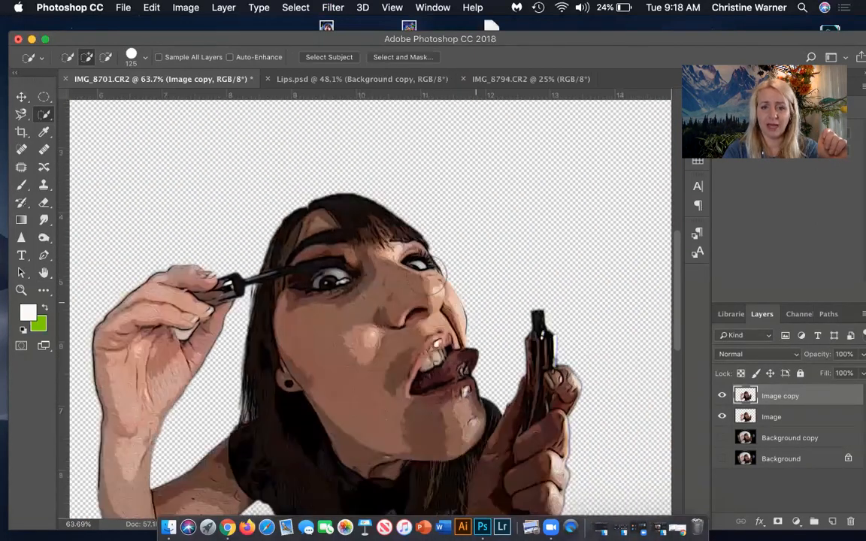
{"action": "scroll", "coordinate": [435, 282], "scroll_direction": "down", "scroll_amount": 2}
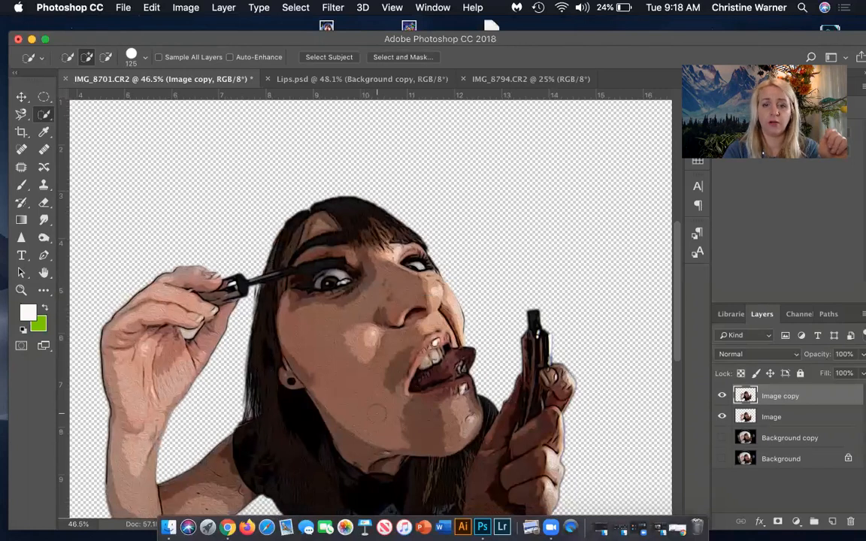
{"action": "scroll", "coordinate": [376, 413], "scroll_direction": "down", "scroll_amount": 3}
{"action": "scroll", "coordinate": [376, 413], "scroll_direction": "left", "scroll_amount": 3}
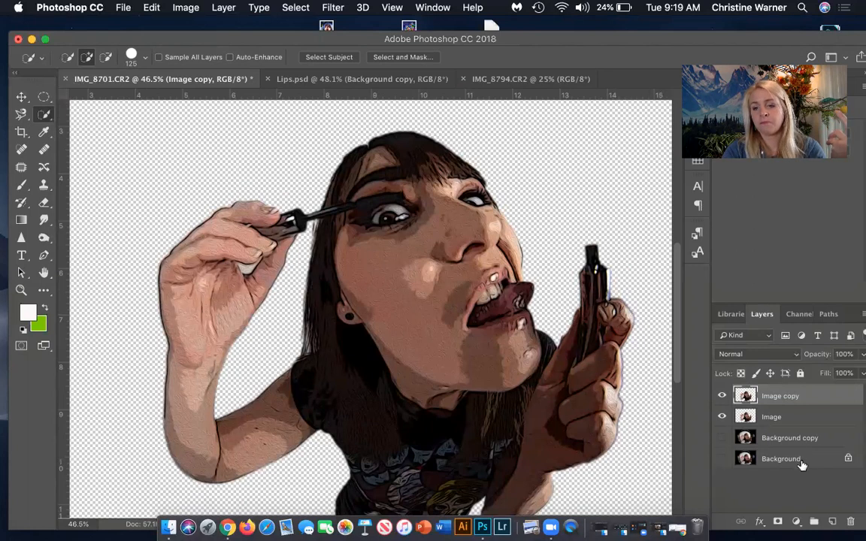
{"action": "left_click", "coordinate": [788, 423]}
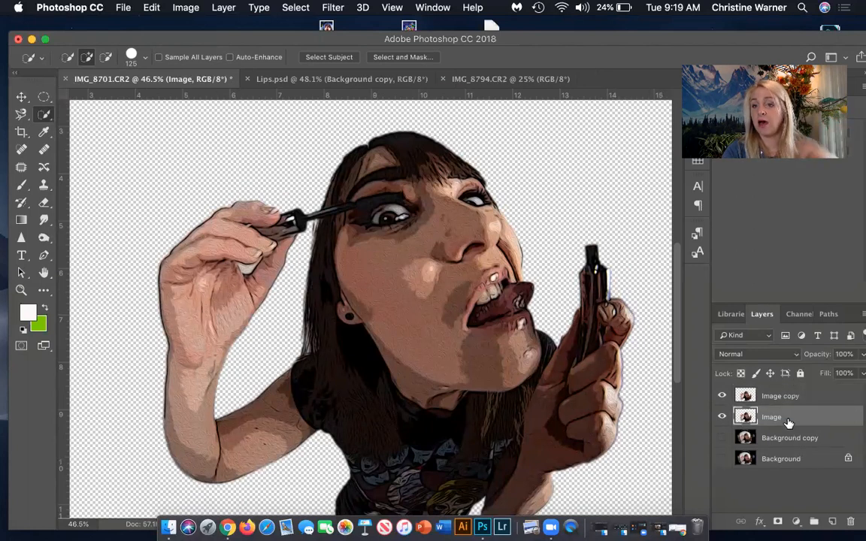
{"action": "left_click", "coordinate": [789, 398]}
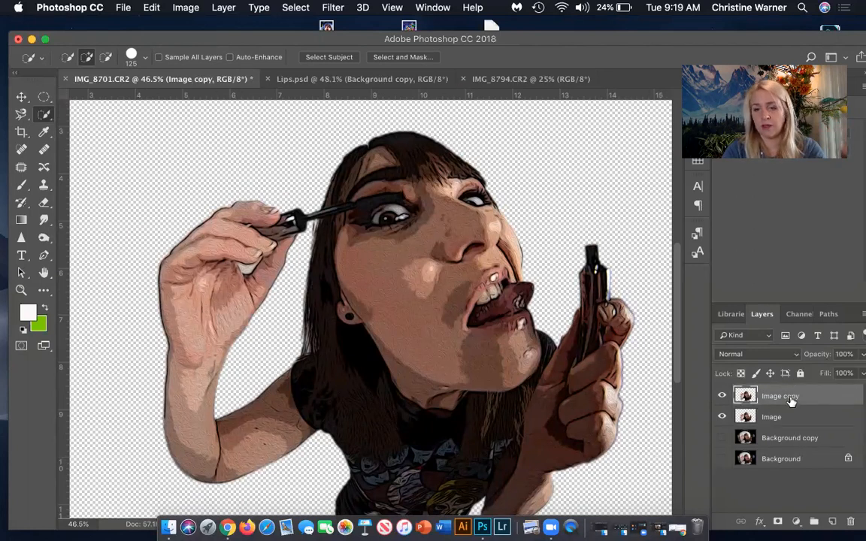
Duplicate the Image copy layer and apply a Threshold adjustment at level 60 to the duplicate.
{"action": "left_click_drag", "start_coordinate": [803, 406], "coordinate": [834, 521]}
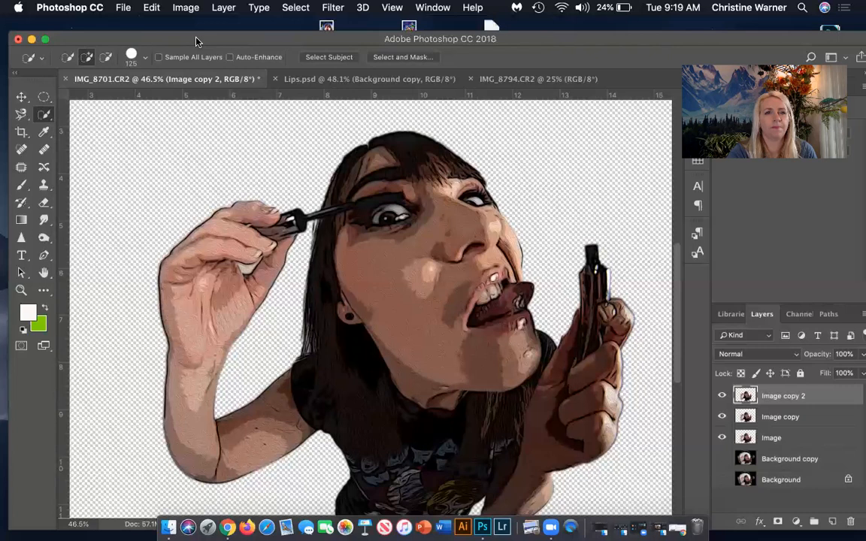
{"action": "left_click", "coordinate": [184, 7]}
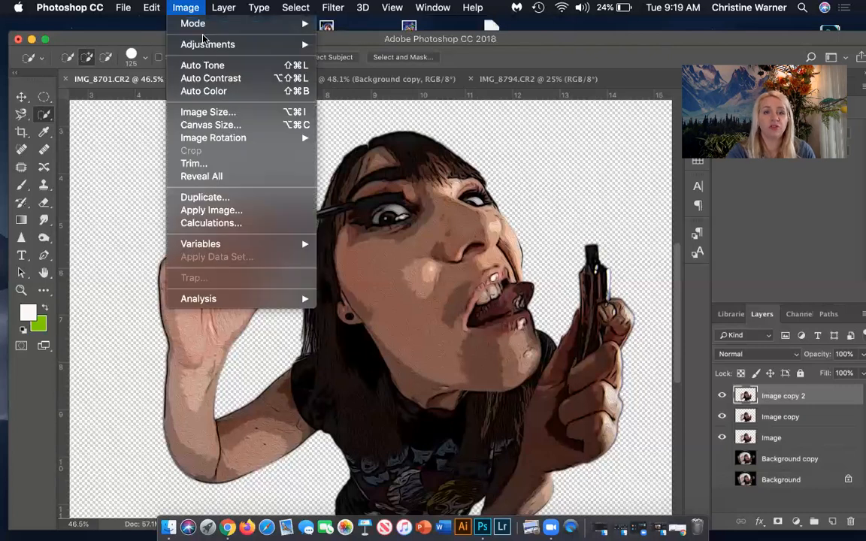
{"action": "mouse_move", "coordinate": [205, 46]}
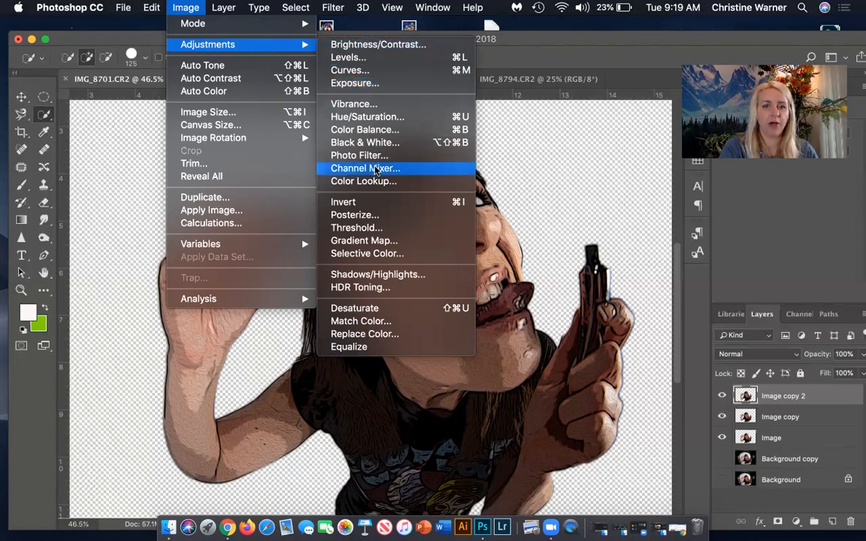
{"action": "left_click", "coordinate": [371, 228]}
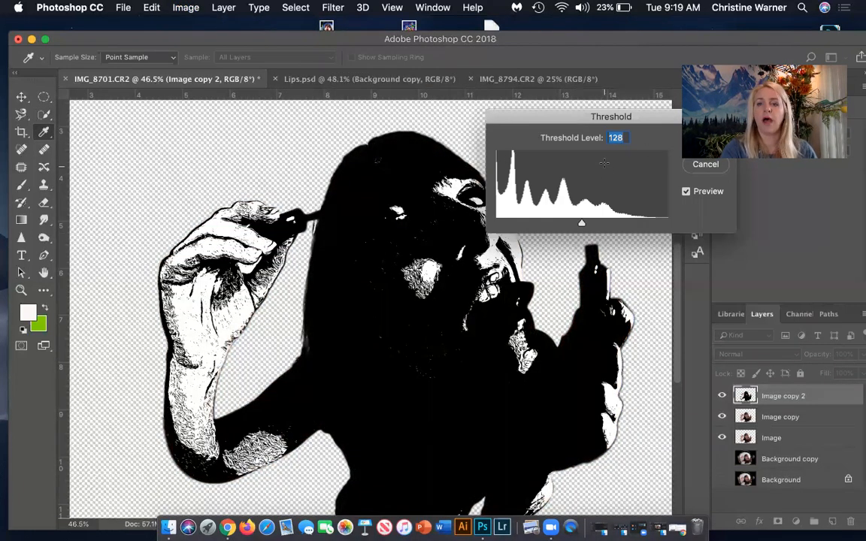
{"action": "type", "text": "49"}
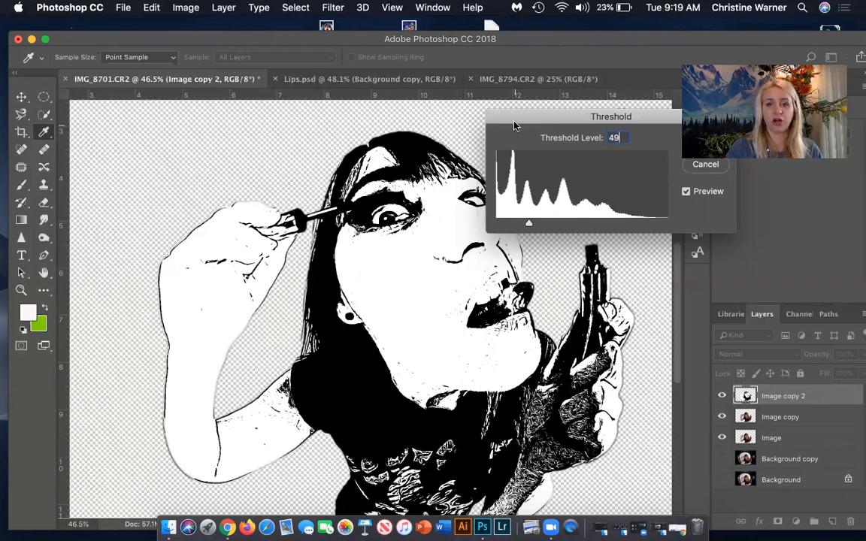
{"action": "left_click_drag", "start_coordinate": [505, 122], "coordinate": [483, 123]}
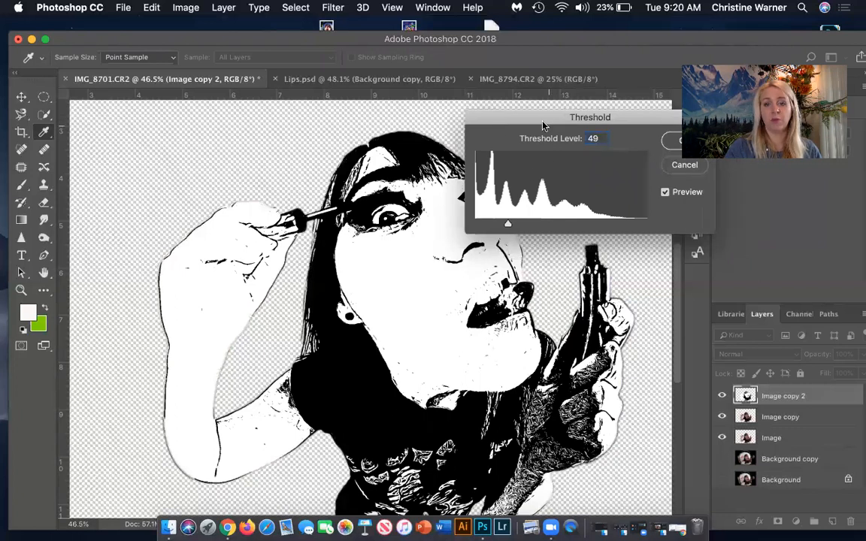
{"action": "left_click_drag", "start_coordinate": [547, 125], "coordinate": [587, 125]}
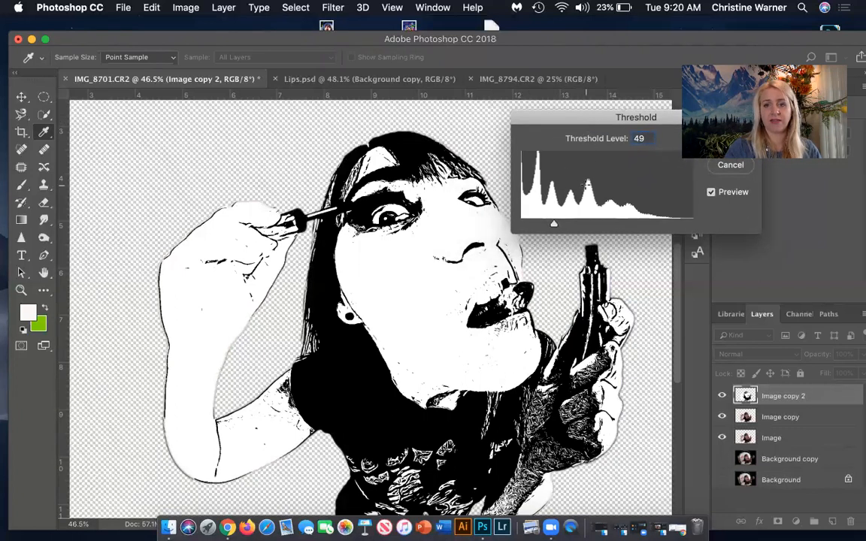
{"action": "key", "text": "BackSpace"}
{"action": "key", "text": "BackSpace"}
{"action": "type", "text": "60"}
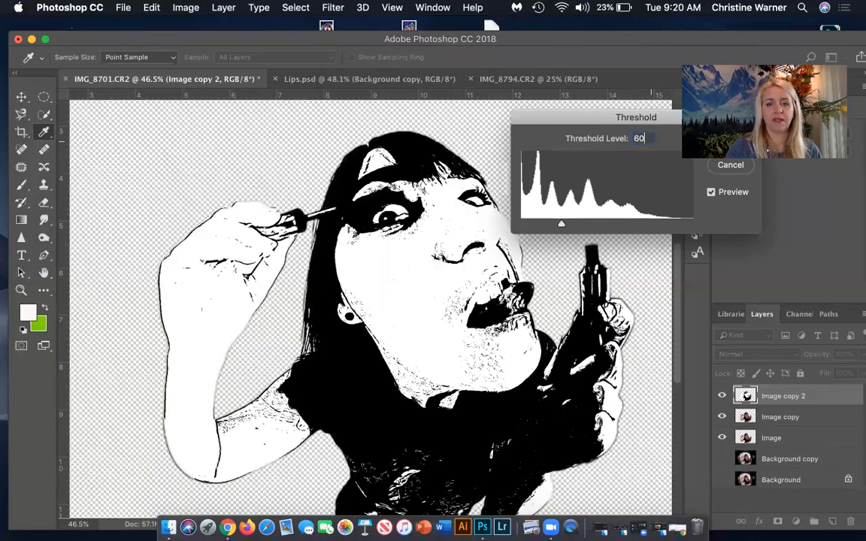
{"action": "left_click_drag", "start_coordinate": [614, 120], "coordinate": [469, 125]}
{"action": "left_click", "coordinate": [585, 142]}
{"action": "key", "text": "w"}
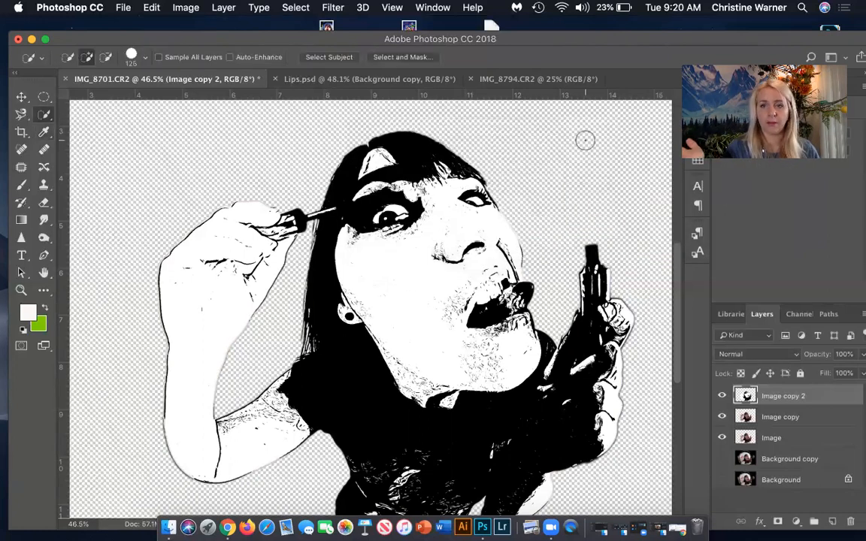
Set the Image copy 2 layer to Multiply blending with 40% fill, comparing the artwork with the layer hidden and shown.
{"action": "left_click", "coordinate": [721, 397]}
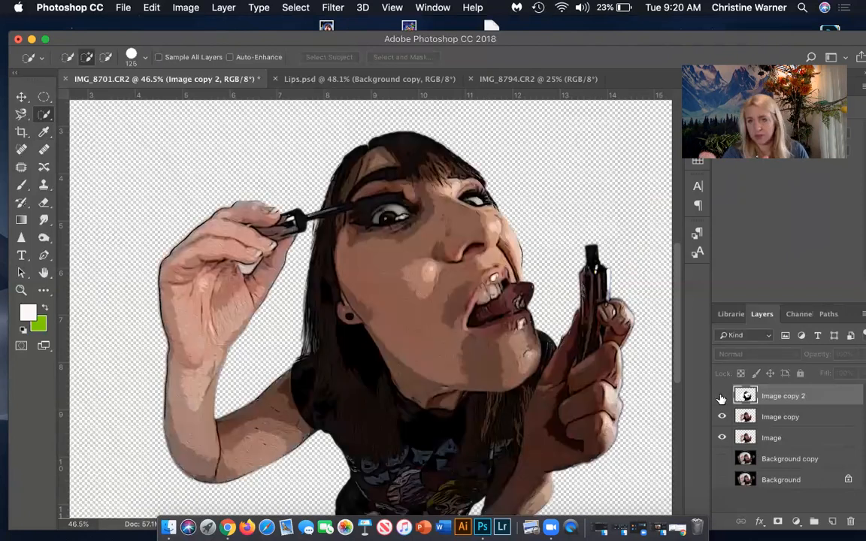
{"action": "left_click", "coordinate": [720, 397]}
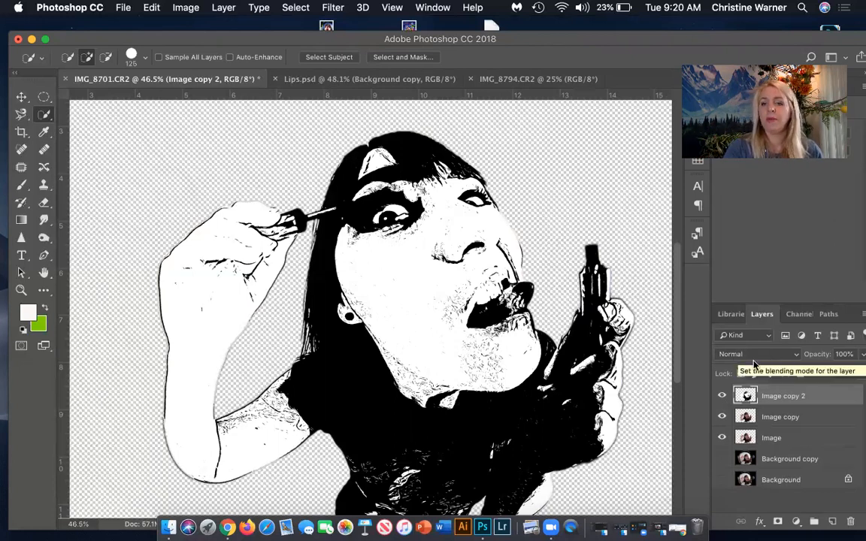
{"action": "left_click", "coordinate": [793, 355]}
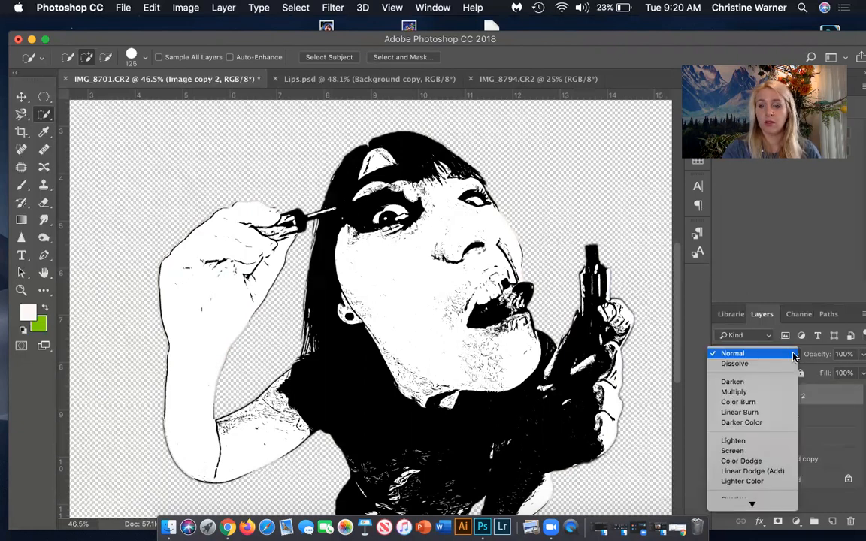
{"action": "left_click", "coordinate": [777, 392]}
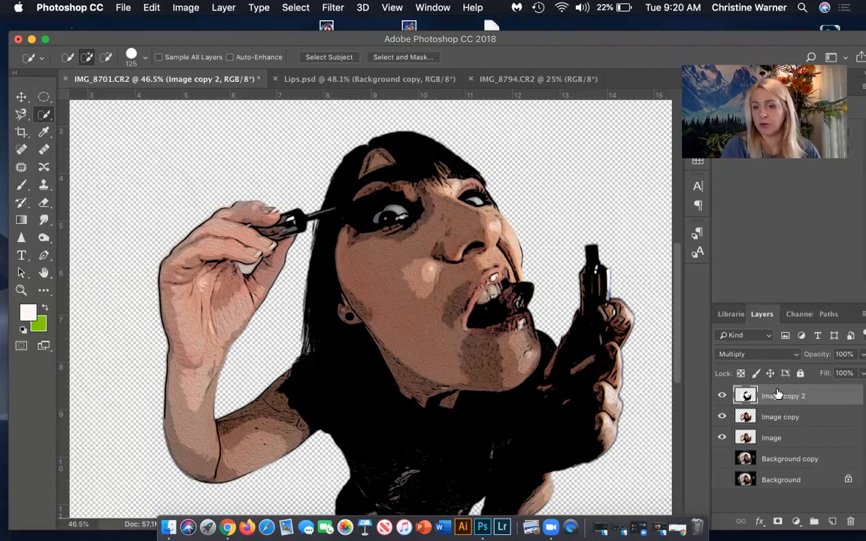
{"action": "left_click", "coordinate": [723, 396]}
{"action": "left_click", "coordinate": [723, 396]}
{"action": "left_click", "coordinate": [723, 396]}
{"action": "left_click", "coordinate": [723, 396]}
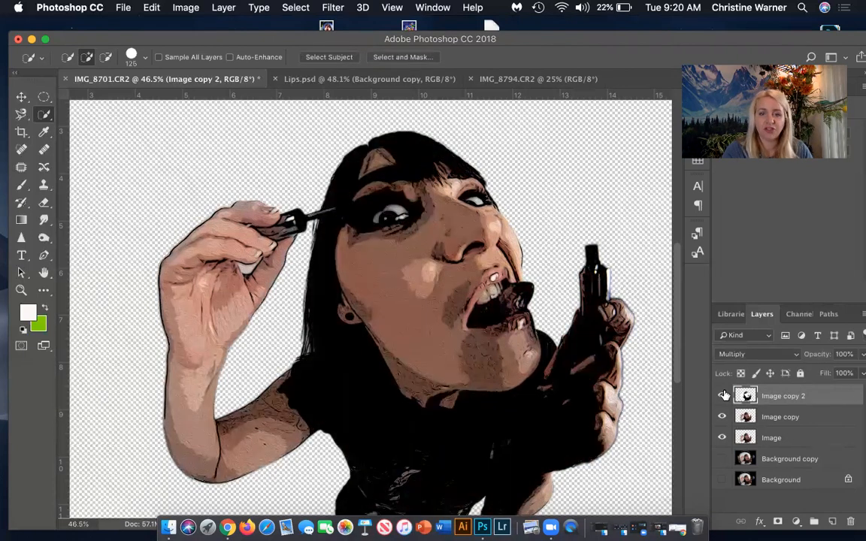
{"action": "left_click", "coordinate": [723, 396]}
{"action": "left_click", "coordinate": [723, 396]}
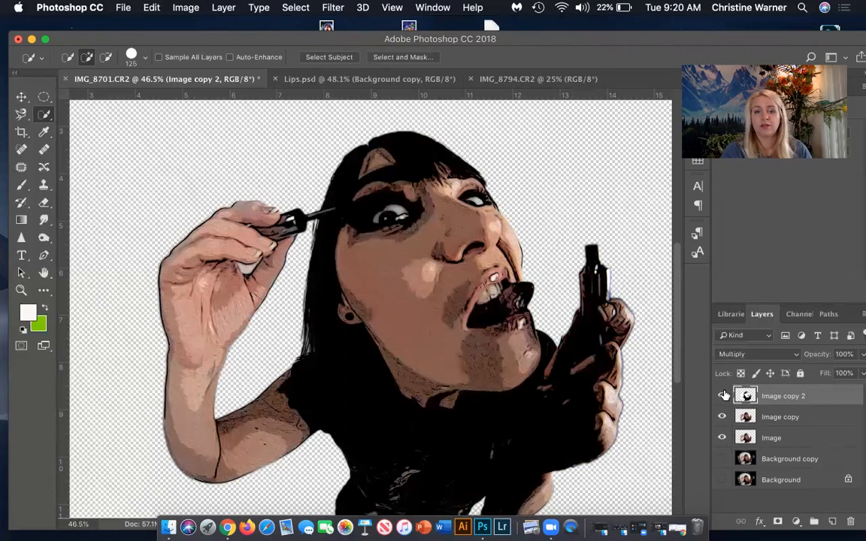
{"action": "left_click", "coordinate": [859, 373]}
{"action": "left_click_drag", "start_coordinate": [857, 390], "coordinate": [819, 390]}
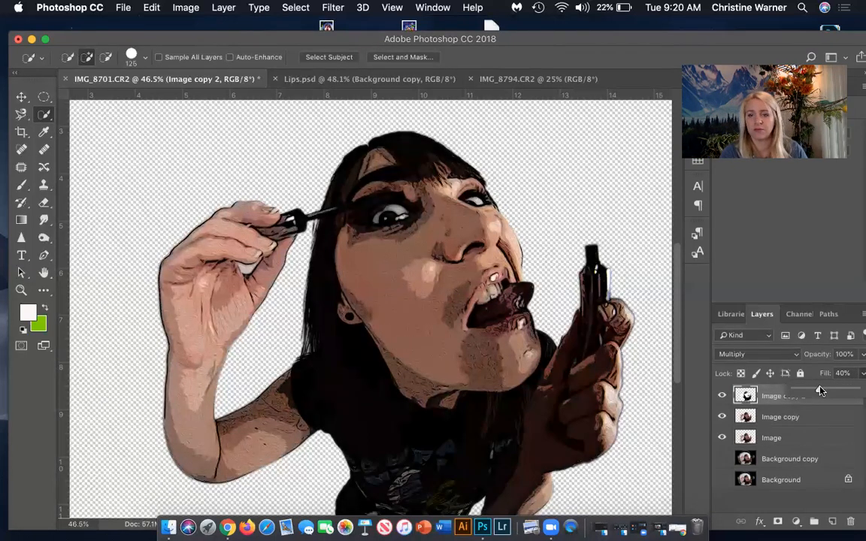
Hide Image copy 2 and add a Brightness/Contrast adjustment layer above Image copy with Brightness 66 and Contrast 34.
{"action": "left_click", "coordinate": [752, 417]}
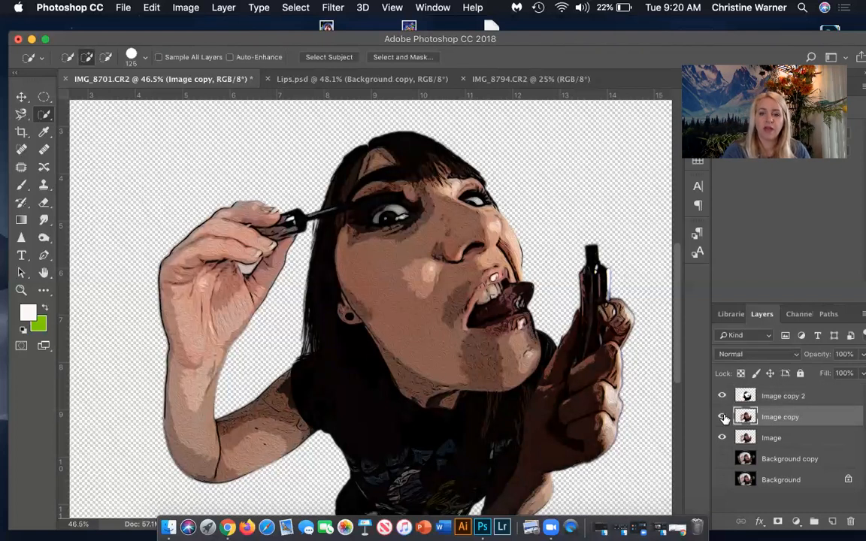
{"action": "left_click", "coordinate": [722, 397]}
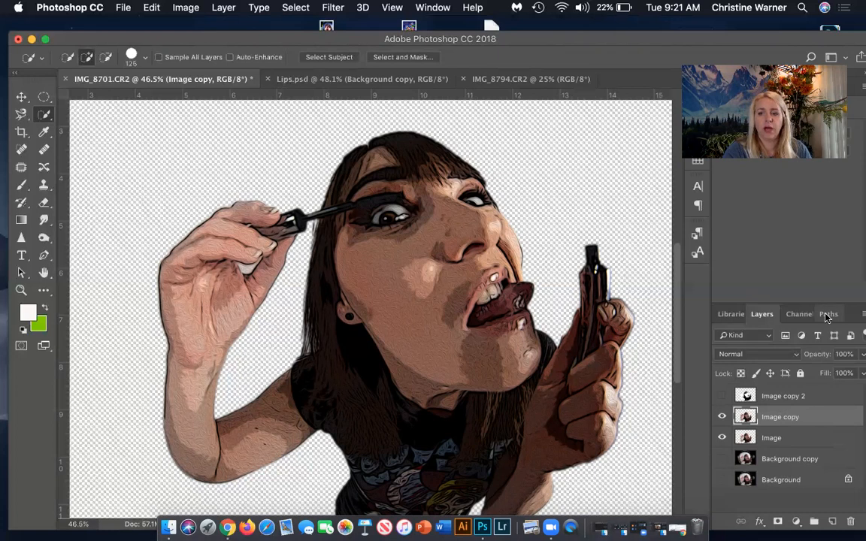
{"action": "left_click_drag", "start_coordinate": [793, 72], "coordinate": [794, 181]}
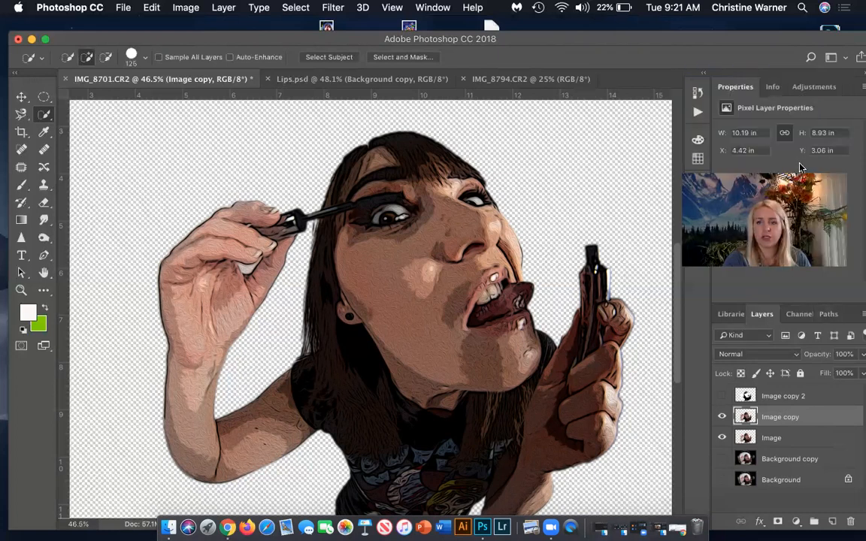
{"action": "left_click", "coordinate": [810, 88]}
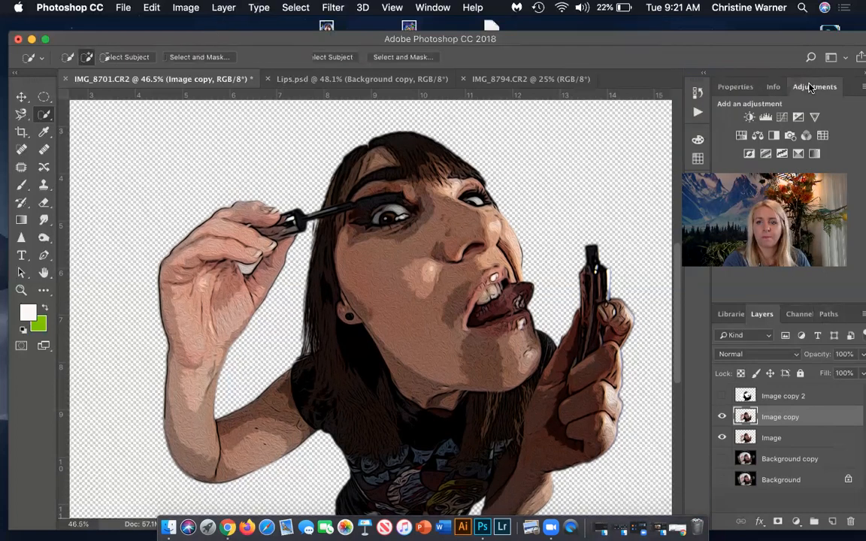
{"action": "left_click", "coordinate": [750, 117]}
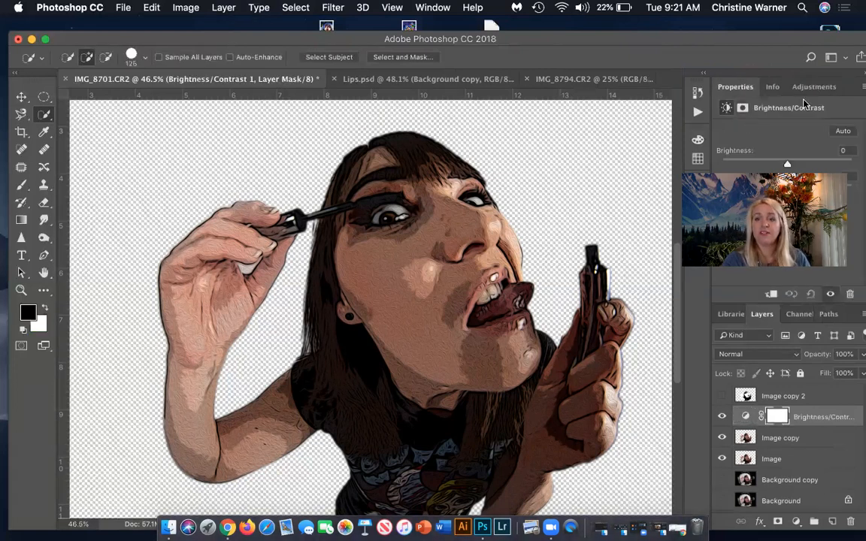
{"action": "left_click", "coordinate": [430, 8]}
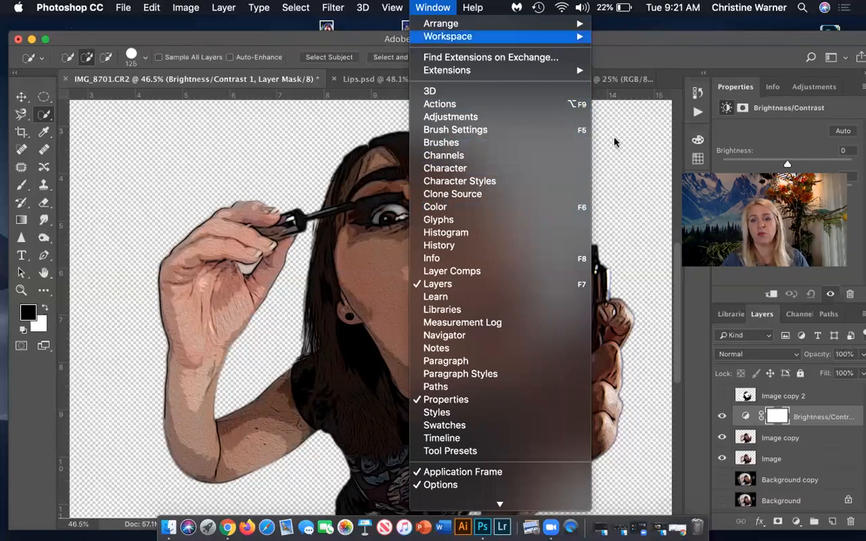
{"action": "left_click", "coordinate": [691, 56]}
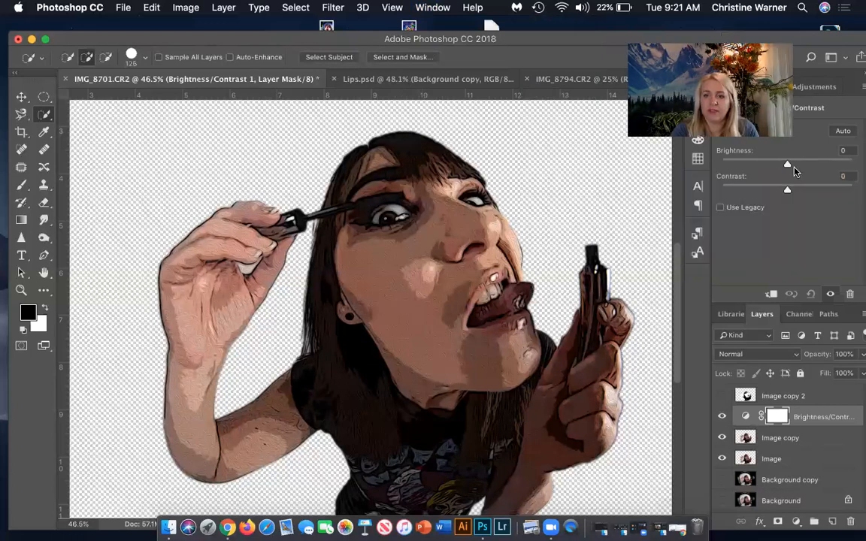
{"action": "left_click_drag", "start_coordinate": [786, 164], "coordinate": [809, 199]}
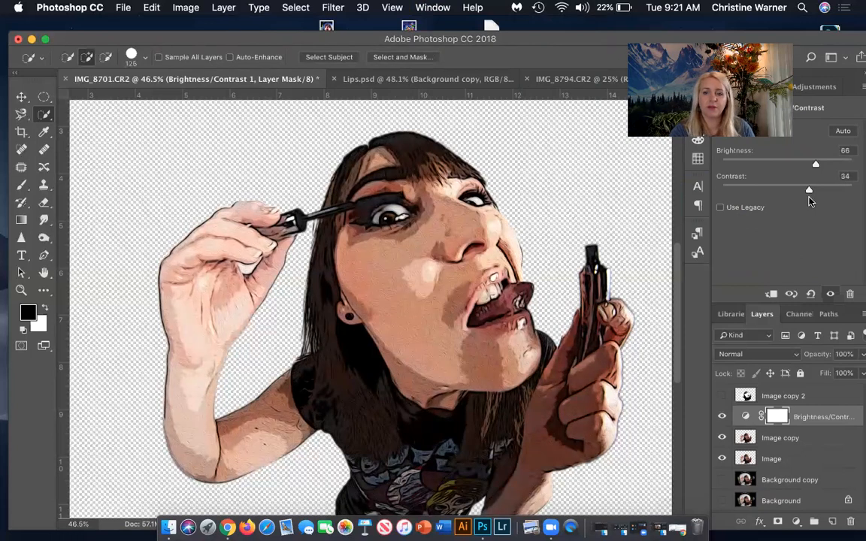
{"action": "left_click", "coordinate": [723, 416]}
{"action": "left_click", "coordinate": [723, 416]}
{"action": "left_click", "coordinate": [723, 415]}
{"action": "left_click", "coordinate": [723, 415]}
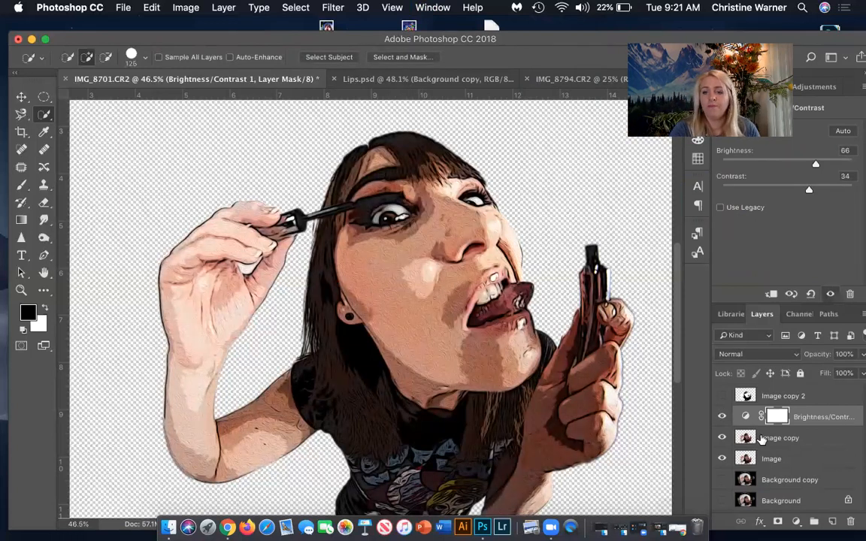
Add a Hue/Saturation adjustment layer above the Brightness/Contrast layer with Saturation +27.
{"action": "left_click", "coordinate": [810, 86]}
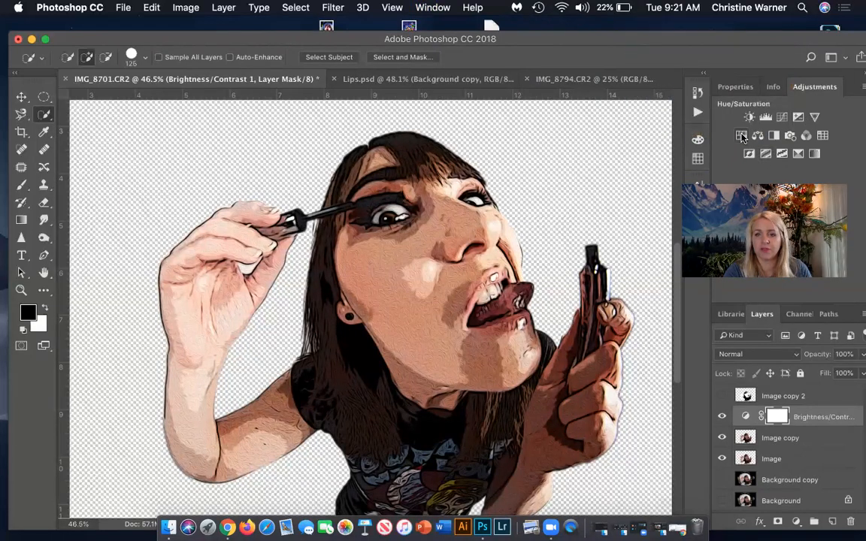
{"action": "left_click", "coordinate": [742, 136]}
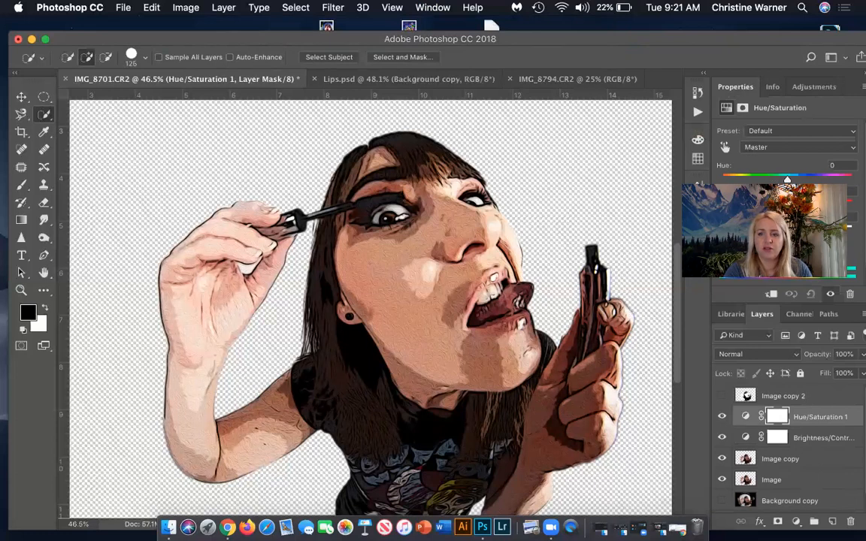
{"action": "left_click_drag", "start_coordinate": [784, 204], "coordinate": [805, 208]}
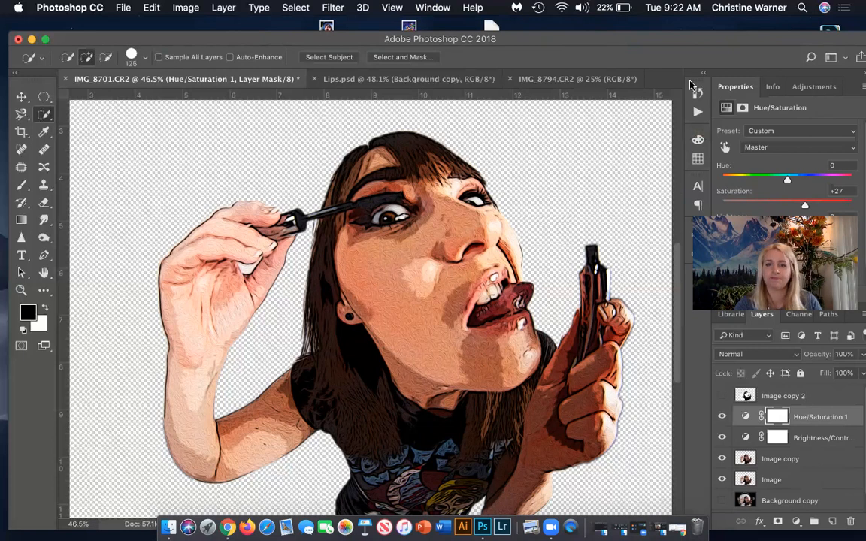
Show the Image copy 2 layer again and set its opacity to 63%.
{"action": "left_click", "coordinate": [722, 396]}
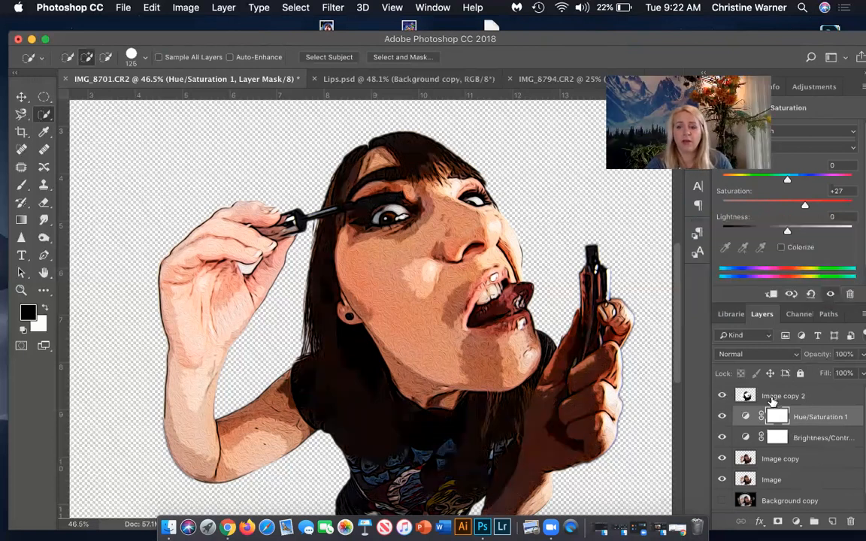
{"action": "left_click", "coordinate": [772, 399]}
{"action": "left_click", "coordinate": [863, 354]}
{"action": "left_click_drag", "start_coordinate": [857, 373], "coordinate": [833, 374]}
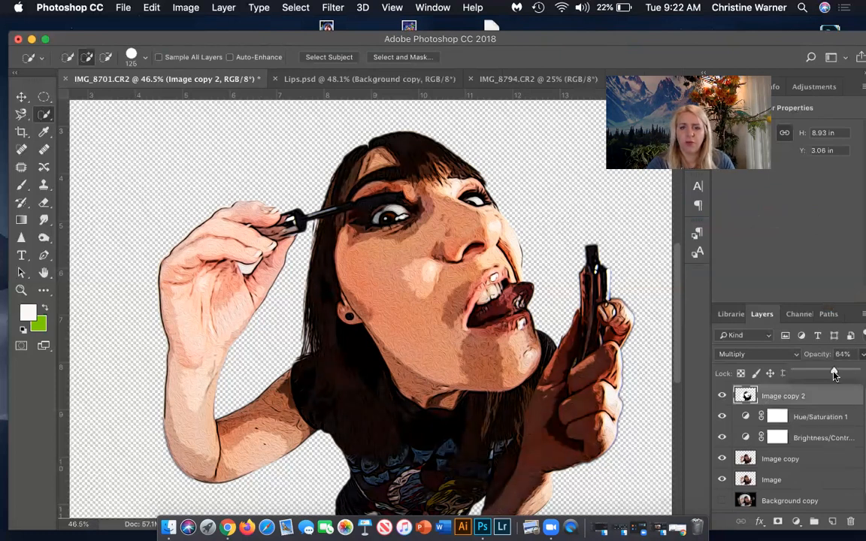
{"action": "left_click", "coordinate": [804, 398]}
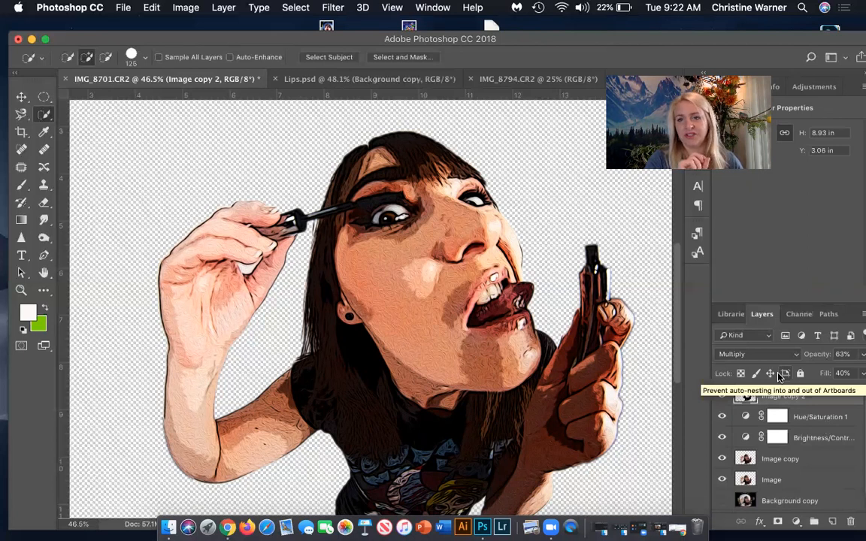
Set both the fill and the opacity of Image copy 2 to 100% and compare the artwork with and without it.
{"action": "left_click", "coordinate": [858, 375]}
{"action": "left_click_drag", "start_coordinate": [819, 390], "coordinate": [859, 374]}
{"action": "left_click", "coordinate": [858, 355]}
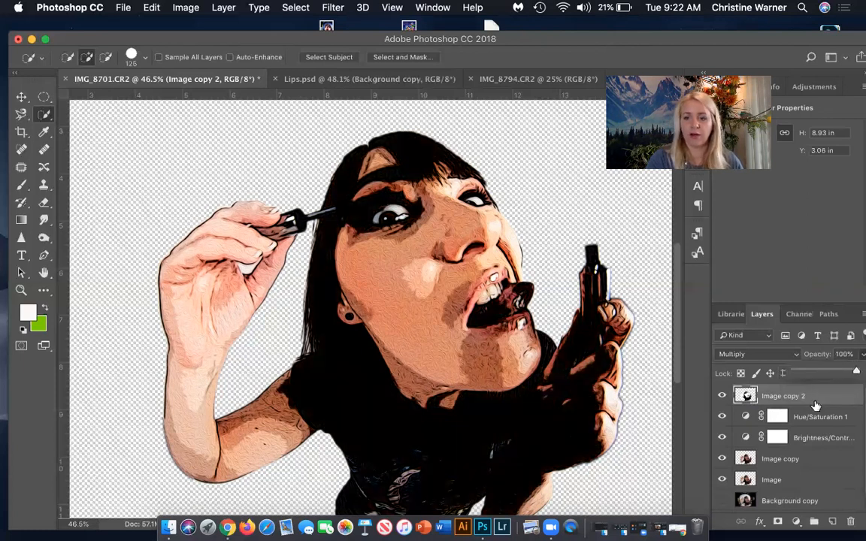
{"action": "left_click", "coordinate": [723, 397]}
{"action": "left_click", "coordinate": [722, 397]}
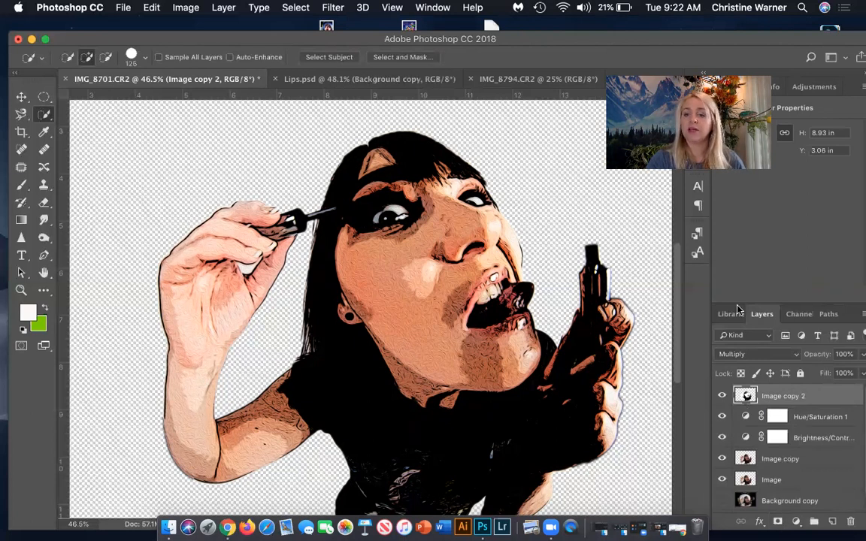
Add a layer mask to Image copy 2 and set up a Soft Round brush at 316 px with 0% hardness.
{"action": "left_click", "coordinate": [777, 522]}
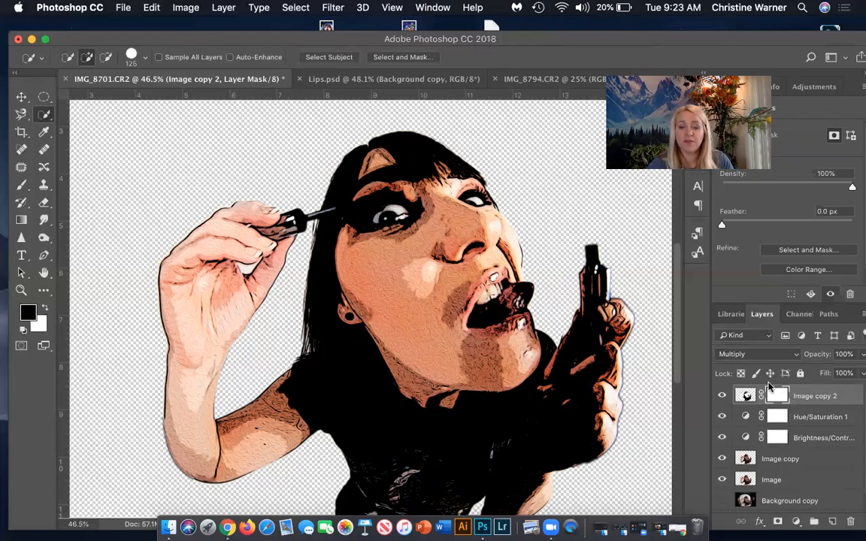
{"action": "left_click", "coordinate": [21, 185]}
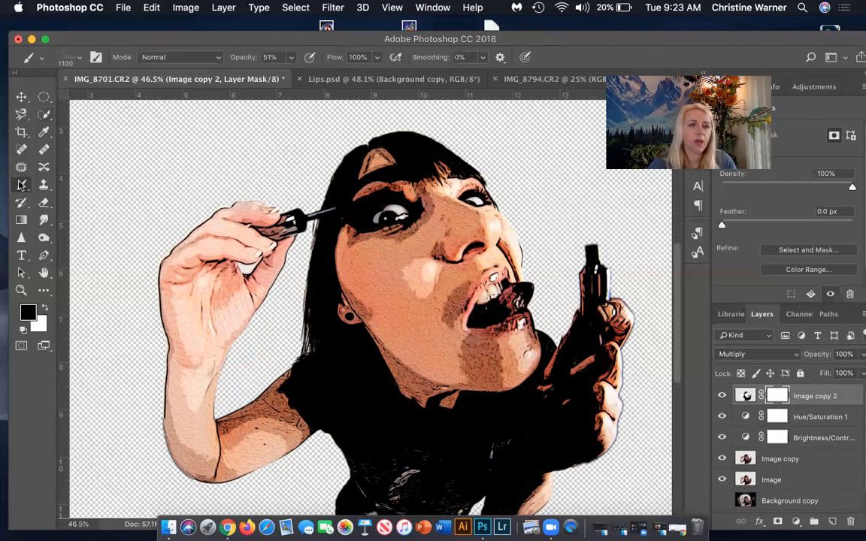
{"action": "left_click", "coordinate": [73, 55]}
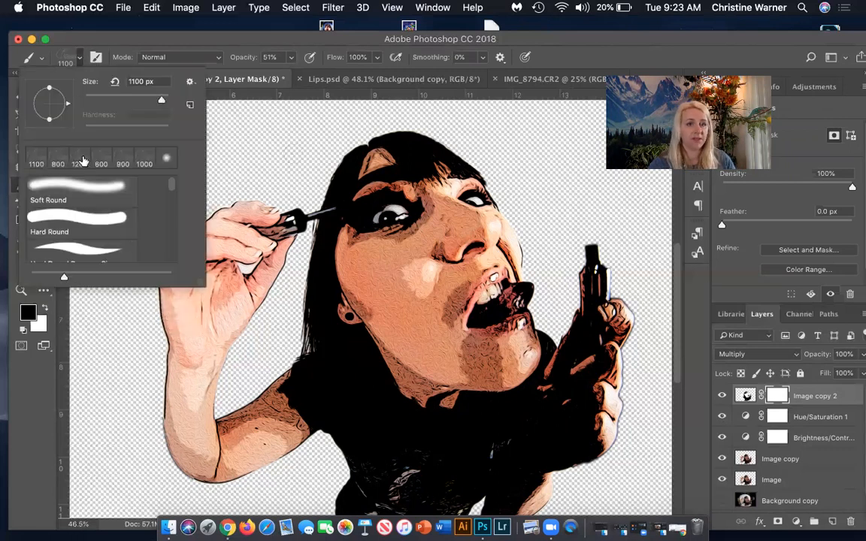
{"action": "scroll", "coordinate": [83, 161], "scroll_direction": "right", "scroll_amount": 2}
{"action": "left_click", "coordinate": [166, 158]}
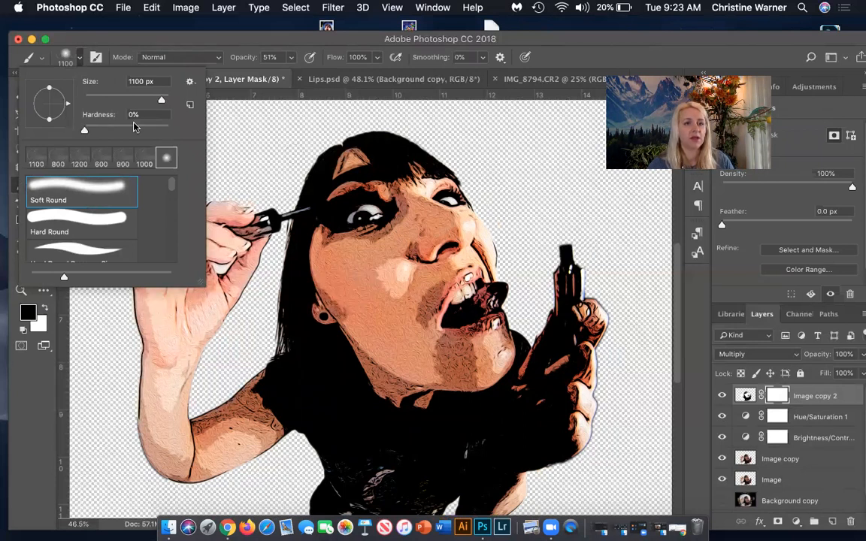
{"action": "left_click_drag", "start_coordinate": [160, 102], "coordinate": [138, 99]}
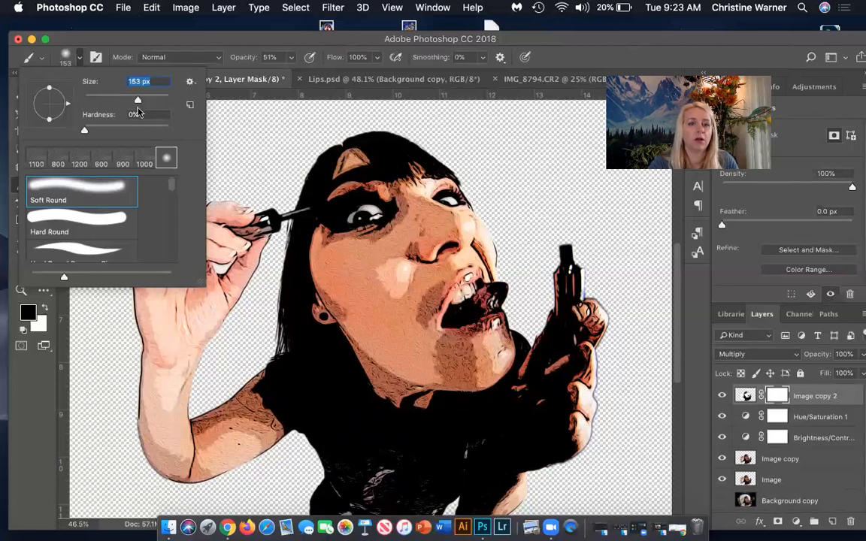
{"action": "left_click_drag", "start_coordinate": [147, 101], "coordinate": [154, 101]}
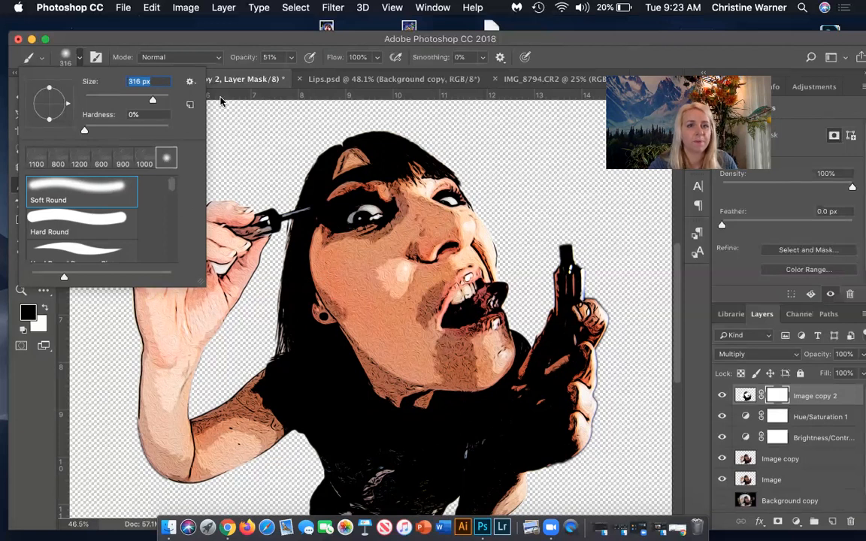
{"action": "left_click", "coordinate": [218, 43]}
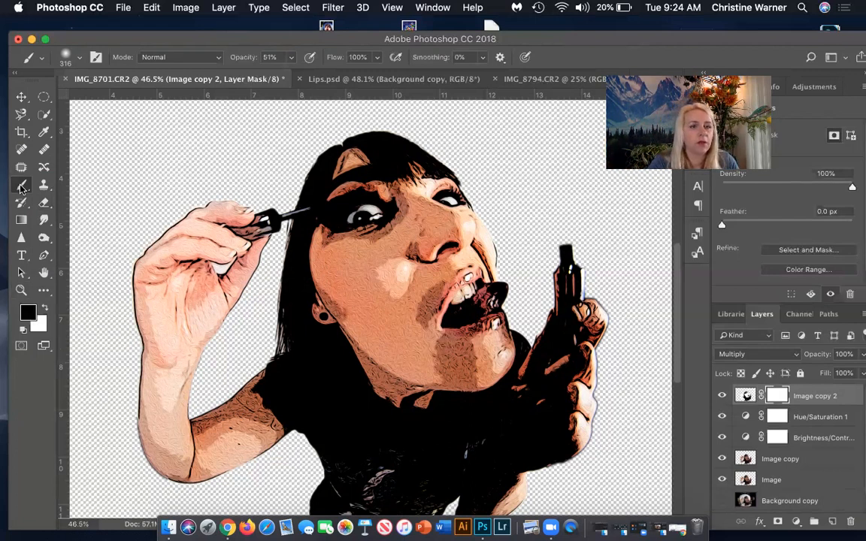
Enlarge the brush to 700 px, paint black on the mask over the hand holding the tube, and compare with Image copy 2 hidden.
{"action": "key", "text": "bracketright"}
{"action": "key", "text": "bracketright"}
{"action": "key", "text": "bracketright"}
{"action": "key", "text": "bracketright"}
{"action": "key", "text": "bracketright"}
{"action": "key", "text": "bracketright"}
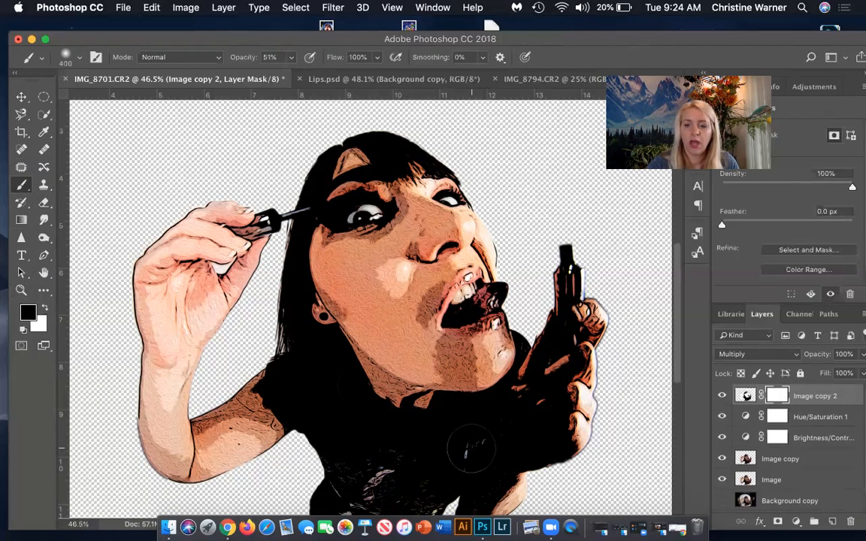
{"action": "key", "text": "bracketleft"}
{"action": "key", "text": "bracketleft"}
{"action": "key", "text": "bracketleft"}
{"action": "key", "text": "bracketleft"}
{"action": "key", "text": "bracketright"}
{"action": "key", "text": "bracketright"}
{"action": "key", "text": "bracketright"}
{"action": "key", "text": "bracketright"}
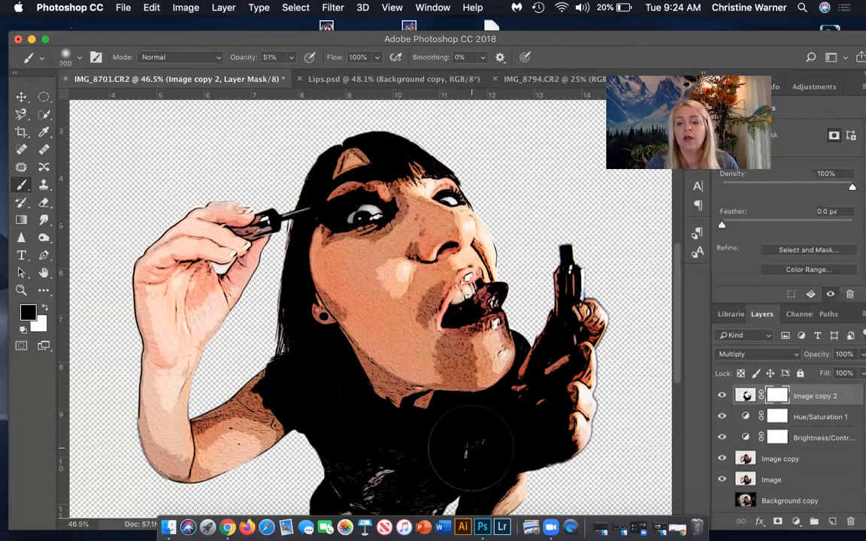
{"action": "mouse_move", "coordinate": [473, 445]}
{"action": "left_mouse_down"}
{"action": "mouse_move", "coordinate": [517, 431]}
{"action": "mouse_move", "coordinate": [481, 391]}
{"action": "mouse_move", "coordinate": [503, 354]}
{"action": "mouse_move", "coordinate": [496, 316]}
{"action": "mouse_move", "coordinate": [544, 350]}
{"action": "left_mouse_up"}
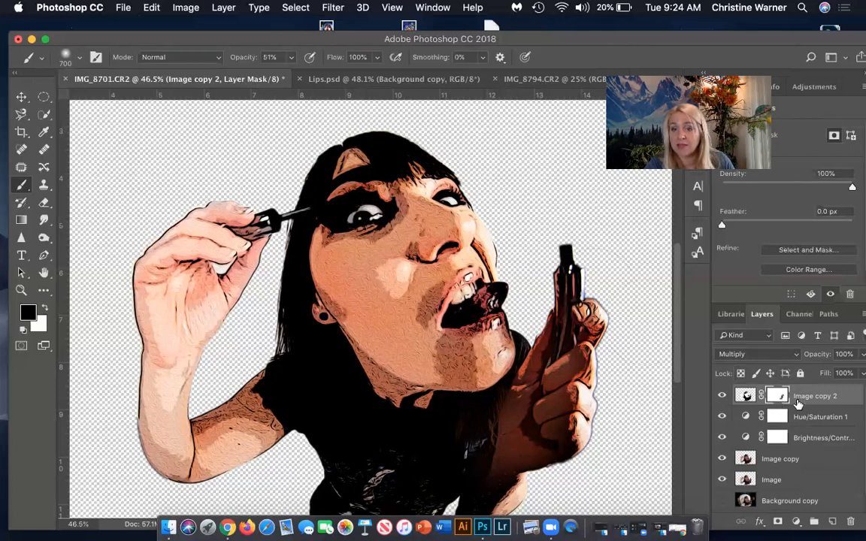
{"action": "left_click_drag", "start_coordinate": [451, 421], "coordinate": [492, 464]}
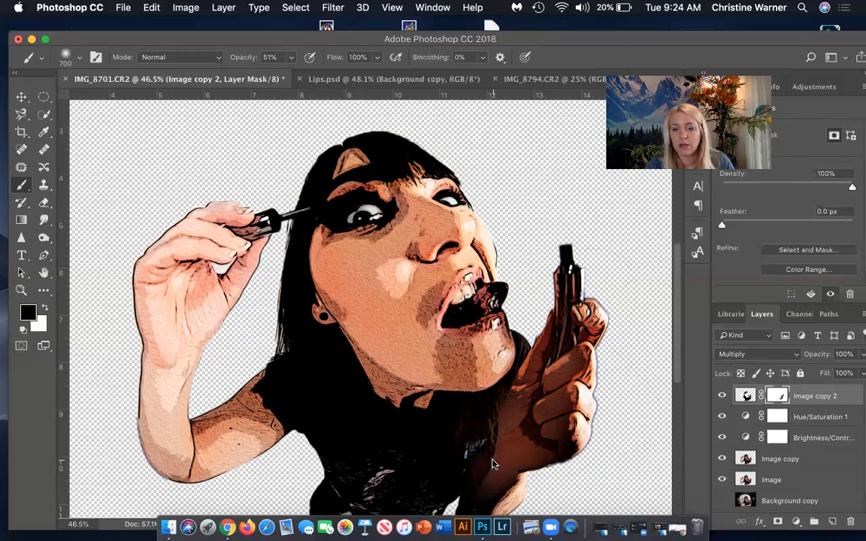
{"action": "left_click", "coordinate": [720, 396]}
{"action": "left_click", "coordinate": [720, 398]}
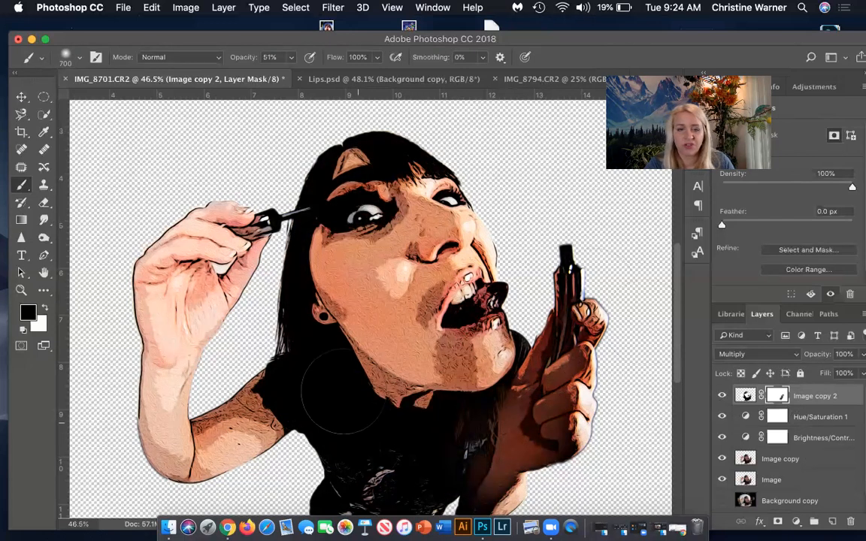
Paint black on the Image copy 2 mask over the hair, the shadowed eye, the sleeve and the shirt print.
{"action": "mouse_move", "coordinate": [333, 388]}
{"action": "left_mouse_down"}
{"action": "mouse_move", "coordinate": [297, 333]}
{"action": "mouse_move", "coordinate": [309, 282]}
{"action": "left_mouse_up"}
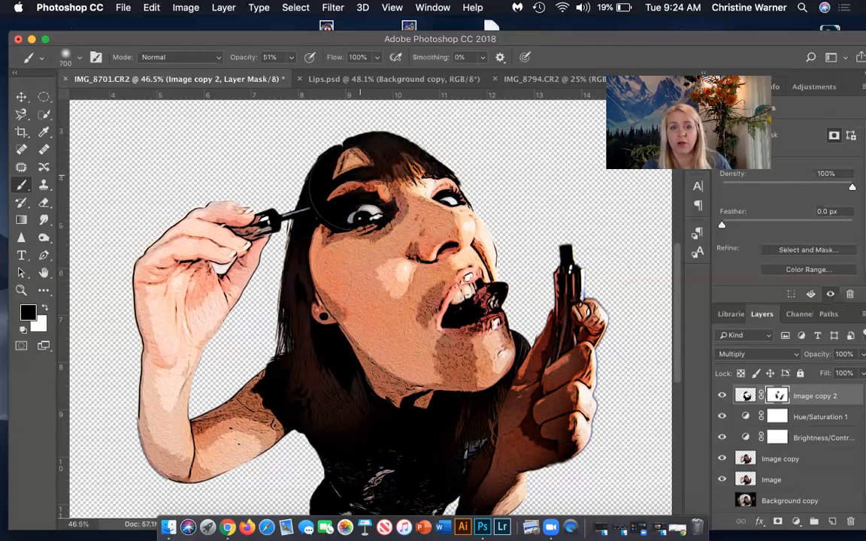
{"action": "left_click_drag", "start_coordinate": [319, 169], "coordinate": [342, 177]}
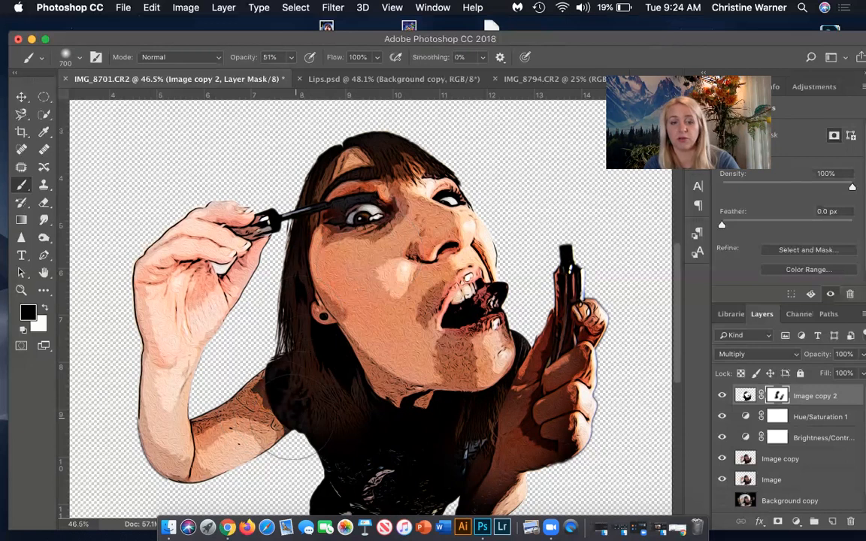
{"action": "mouse_move", "coordinate": [330, 429]}
{"action": "left_mouse_down"}
{"action": "mouse_move", "coordinate": [308, 417]}
{"action": "mouse_move", "coordinate": [354, 411]}
{"action": "mouse_move", "coordinate": [410, 454]}
{"action": "left_mouse_up"}
{"action": "scroll", "coordinate": [410, 450], "scroll_direction": "down", "scroll_amount": 5}
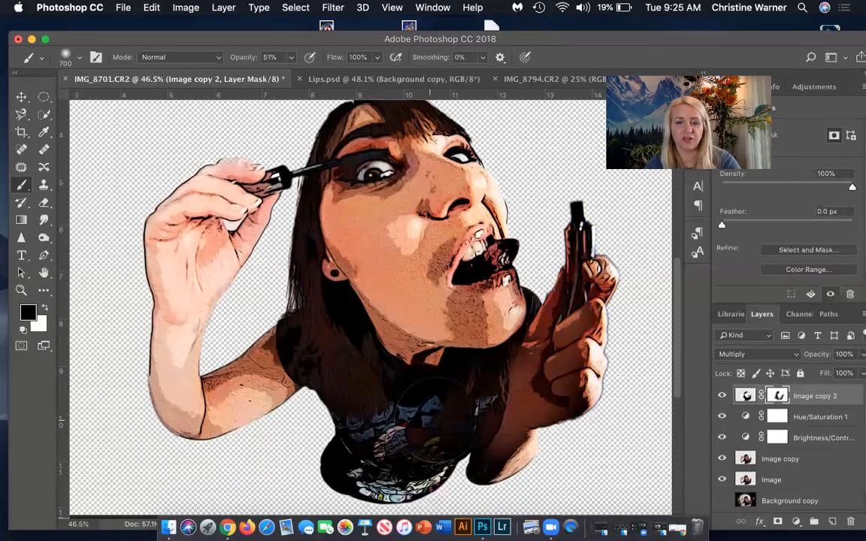
{"action": "left_click_drag", "start_coordinate": [457, 411], "coordinate": [475, 405]}
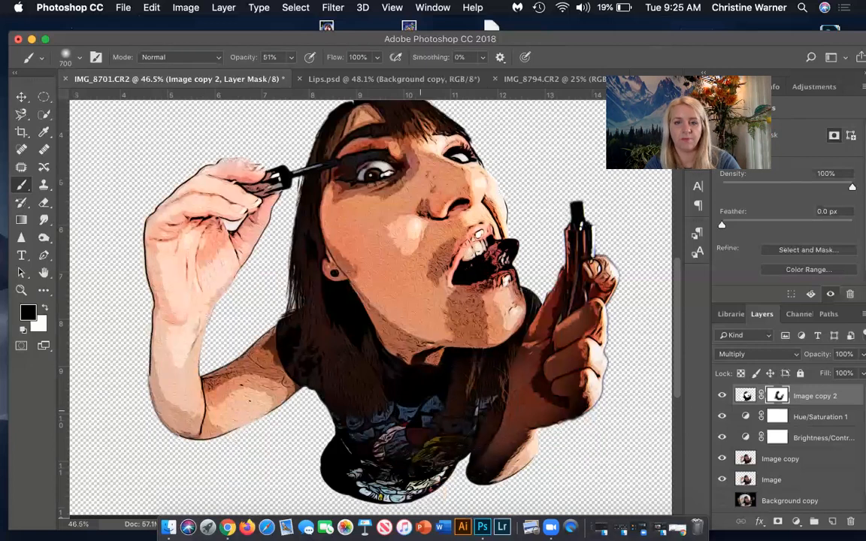
Compare the artwork with and without Image copy 2 and paint black on its mask over the tongue.
{"action": "left_click", "coordinate": [721, 396]}
{"action": "left_click", "coordinate": [722, 397]}
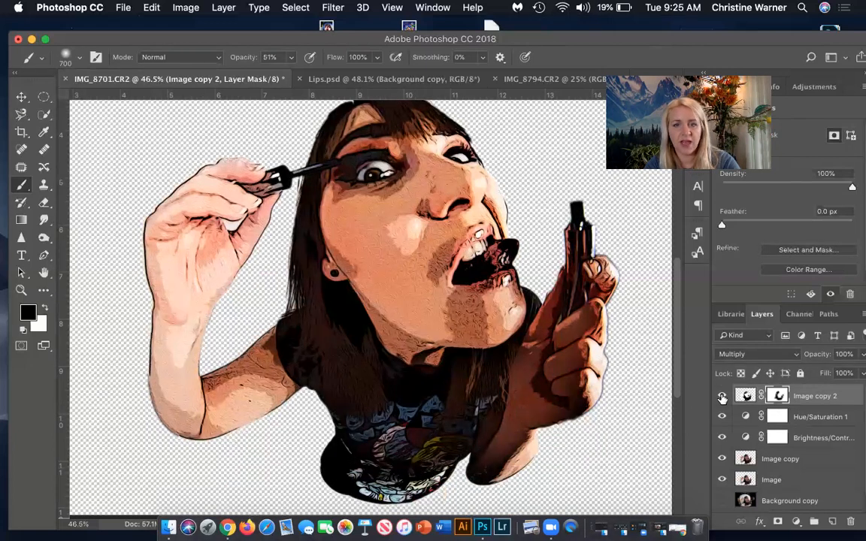
{"action": "left_click", "coordinate": [721, 396]}
{"action": "left_click", "coordinate": [722, 397]}
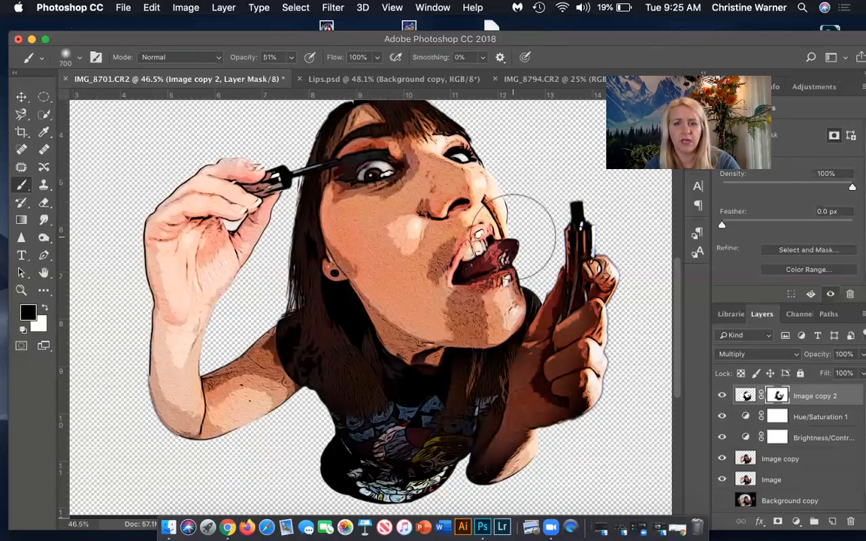
{"action": "scroll", "coordinate": [444, 163], "scroll_direction": "up", "scroll_amount": 1}
{"action": "scroll", "coordinate": [444, 162], "scroll_direction": "up", "scroll_amount": 5}
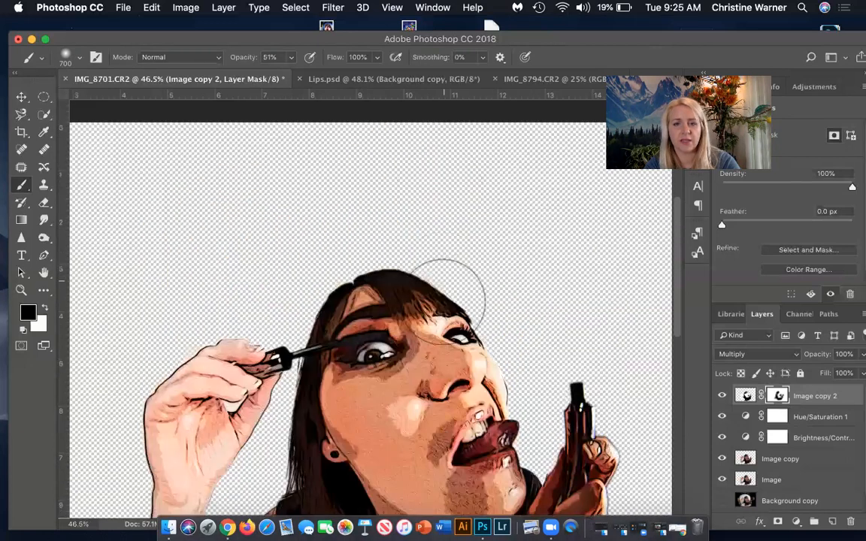
{"action": "scroll", "coordinate": [500, 308], "scroll_direction": "down", "scroll_amount": 4}
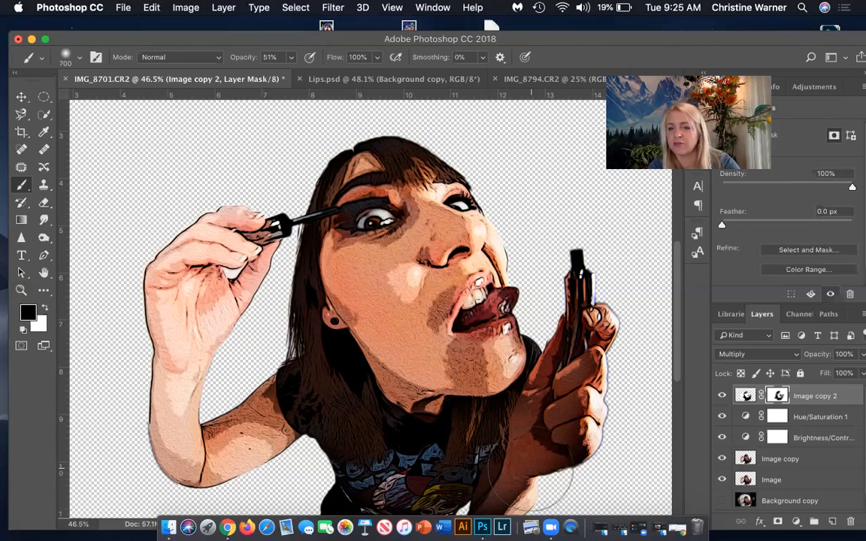
View the Lips.psd reference artwork and return to IMG_8701.CR2.
{"action": "scroll", "coordinate": [781, 421], "scroll_direction": "down", "scroll_amount": 1}
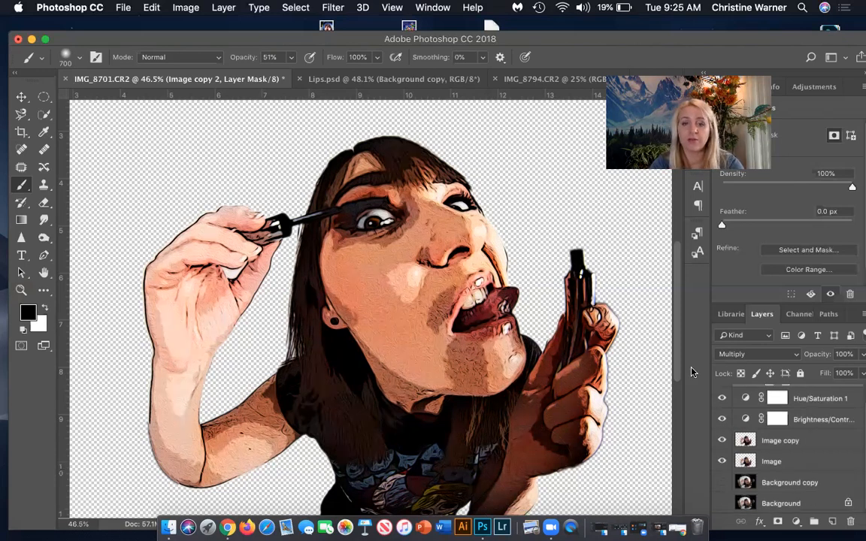
{"action": "left_click", "coordinate": [338, 80]}
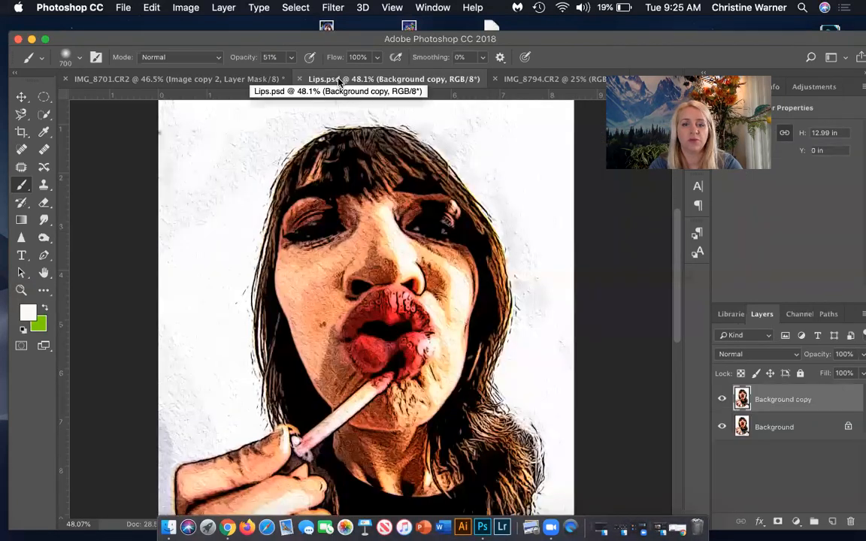
{"action": "left_click", "coordinate": [195, 84]}
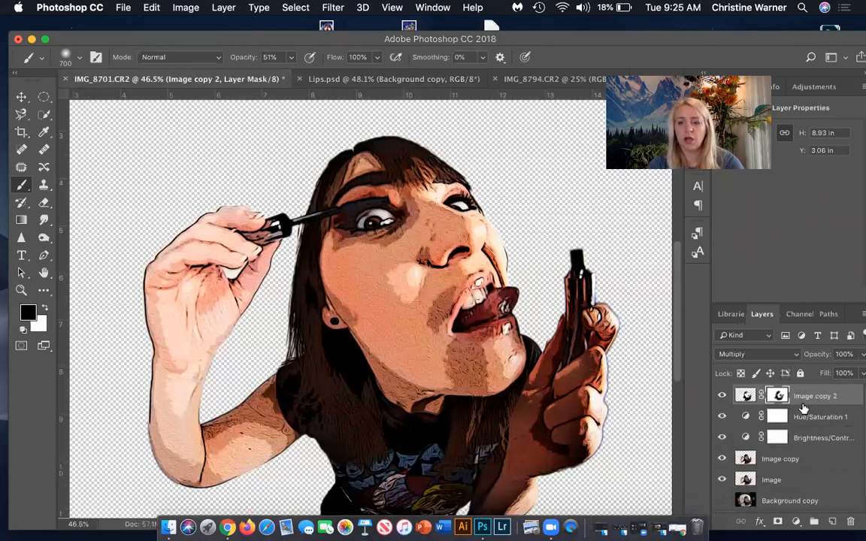
Select the Background copy layer and check the artwork with that background shown and hidden.
{"action": "scroll", "coordinate": [817, 481], "scroll_direction": "down", "scroll_amount": 1}
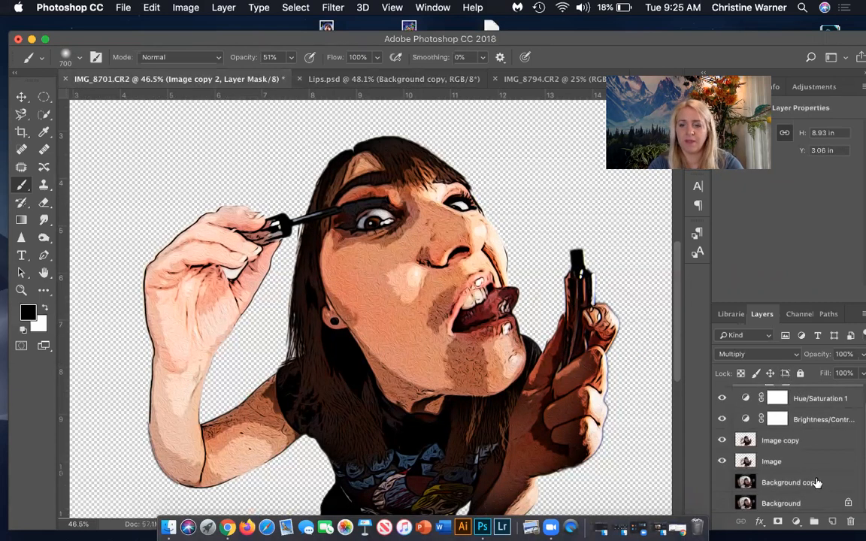
{"action": "left_click", "coordinate": [817, 482]}
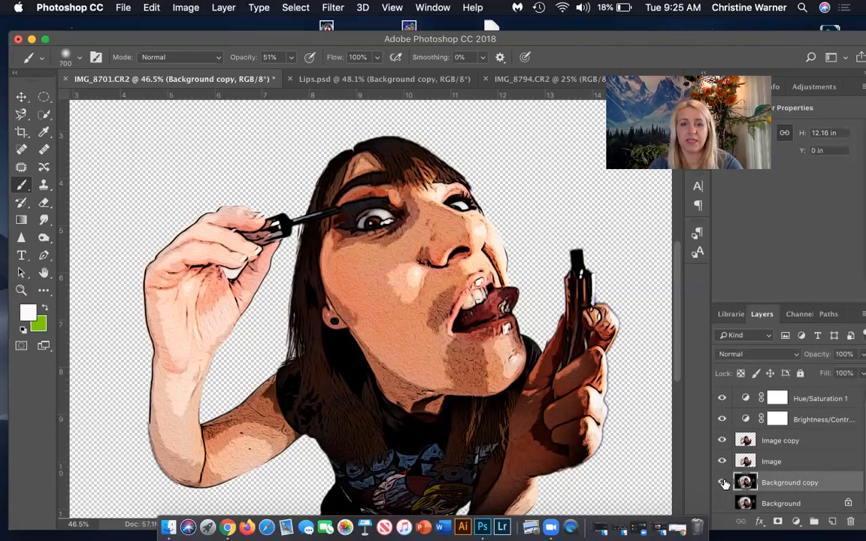
{"action": "left_click", "coordinate": [722, 482]}
{"action": "left_click", "coordinate": [723, 483]}
{"action": "left_click", "coordinate": [723, 484]}
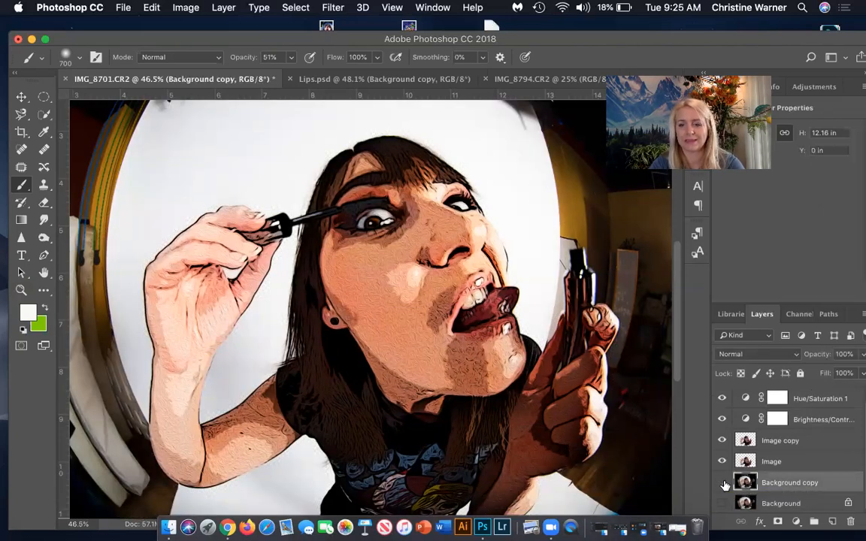
{"action": "left_click", "coordinate": [723, 483]}
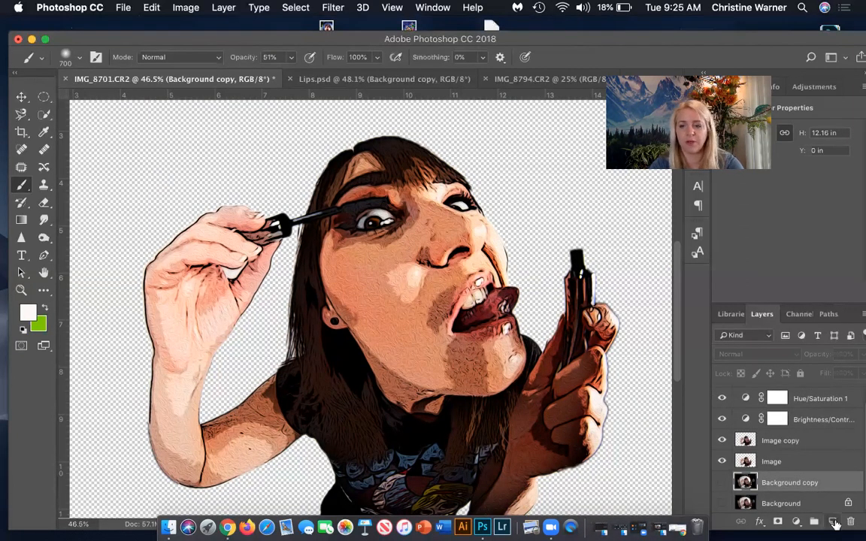
Add a new layer directly above Background copy and name it Color.
{"action": "left_click", "coordinate": [832, 522]}
{"action": "double_click", "coordinate": [773, 482]}
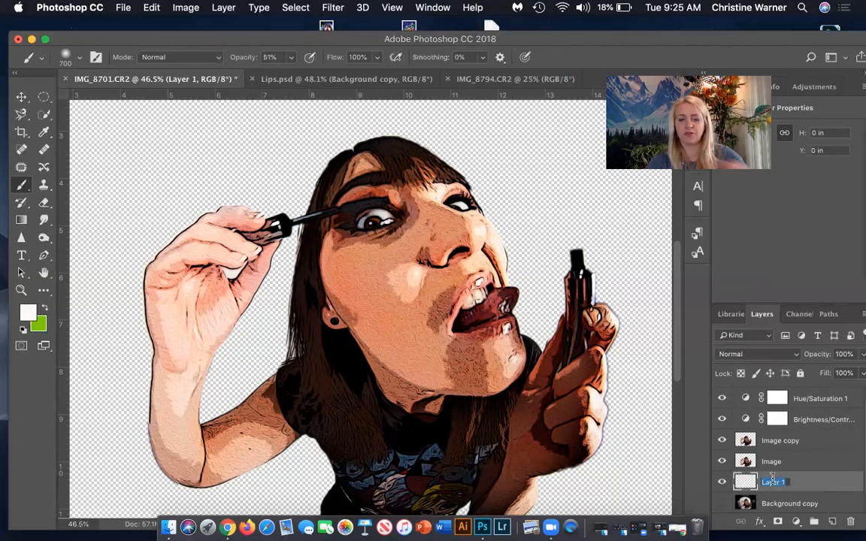
{"action": "type", "text": "Color"}
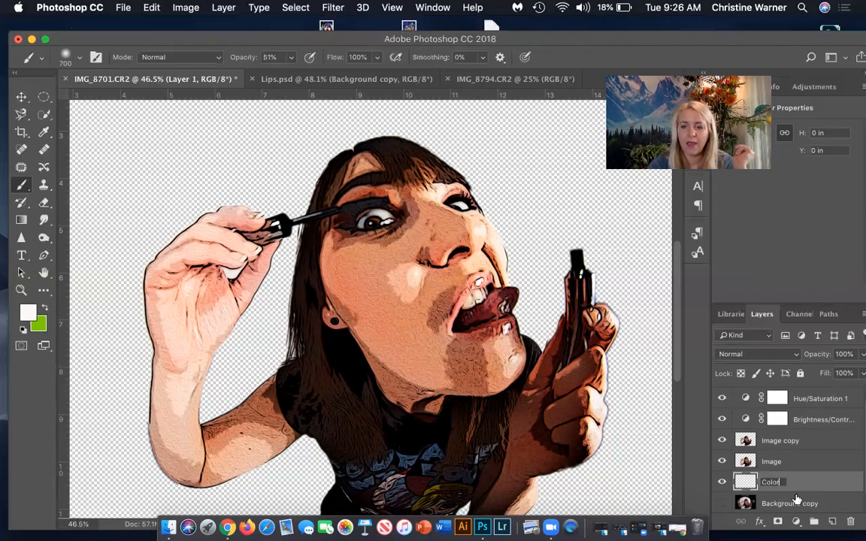
{"action": "key", "text": "Return"}
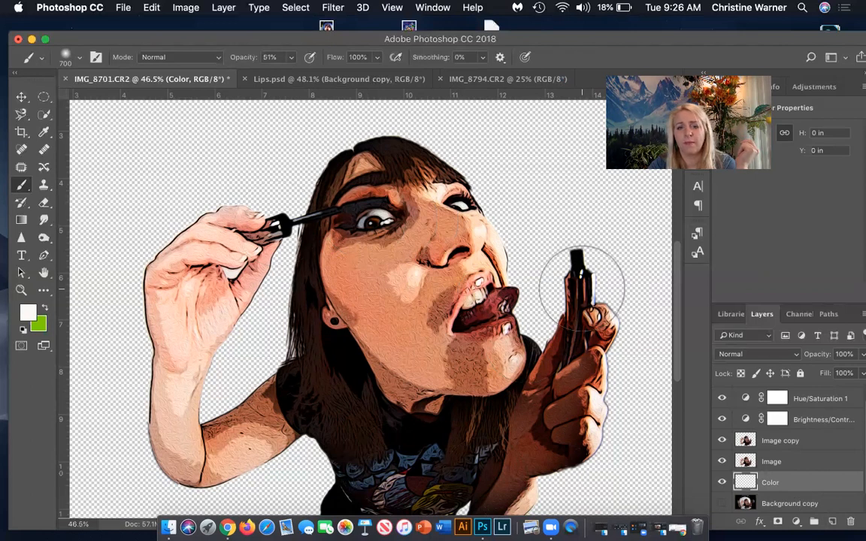
Sample a muted blue from the shirt print with the Eyedropper as the foreground color.
{"action": "scroll", "coordinate": [581, 288], "scroll_direction": "down", "scroll_amount": 5}
{"action": "scroll", "coordinate": [584, 289], "scroll_direction": "down", "scroll_amount": 1}
{"action": "scroll", "coordinate": [584, 288], "scroll_direction": "up", "scroll_amount": 1}
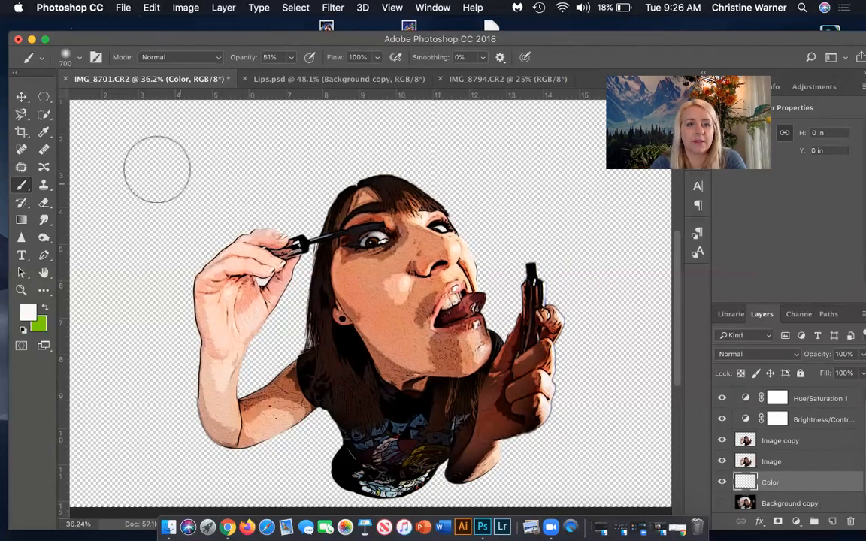
{"action": "left_click", "coordinate": [30, 312]}
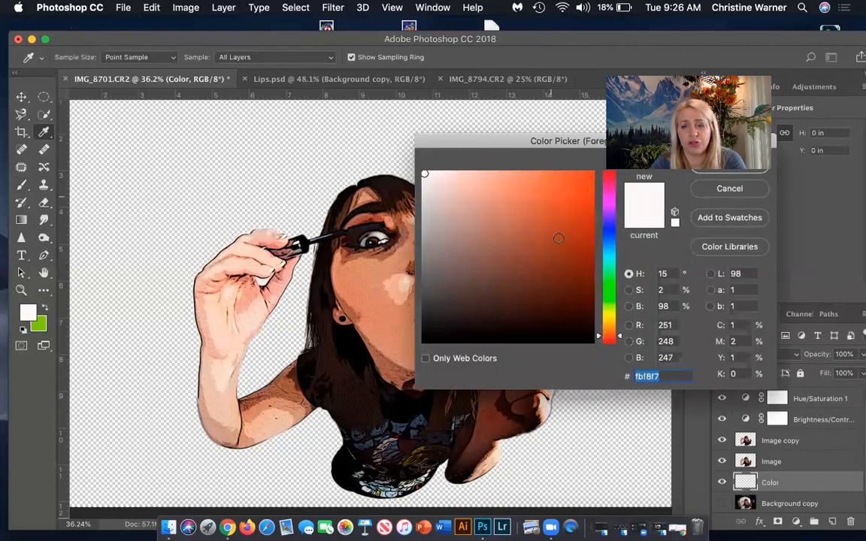
{"action": "left_click", "coordinate": [729, 188]}
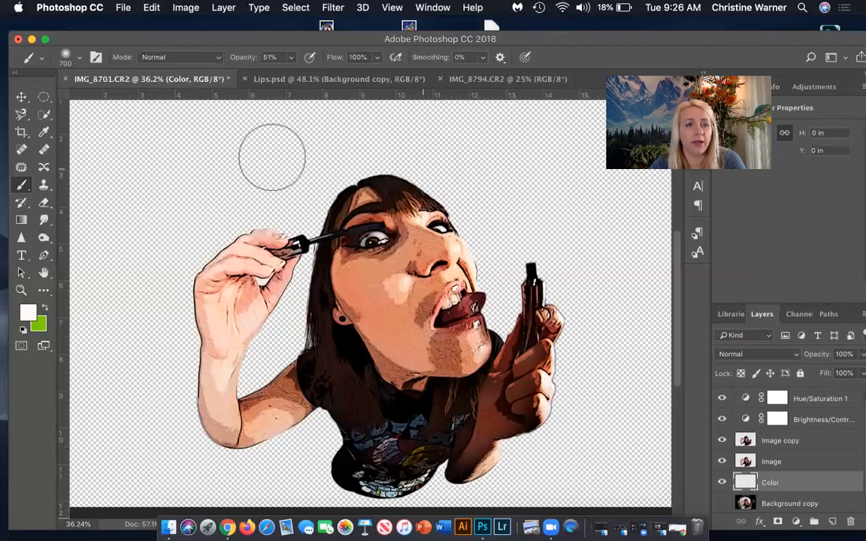
{"action": "left_click", "coordinate": [44, 131]}
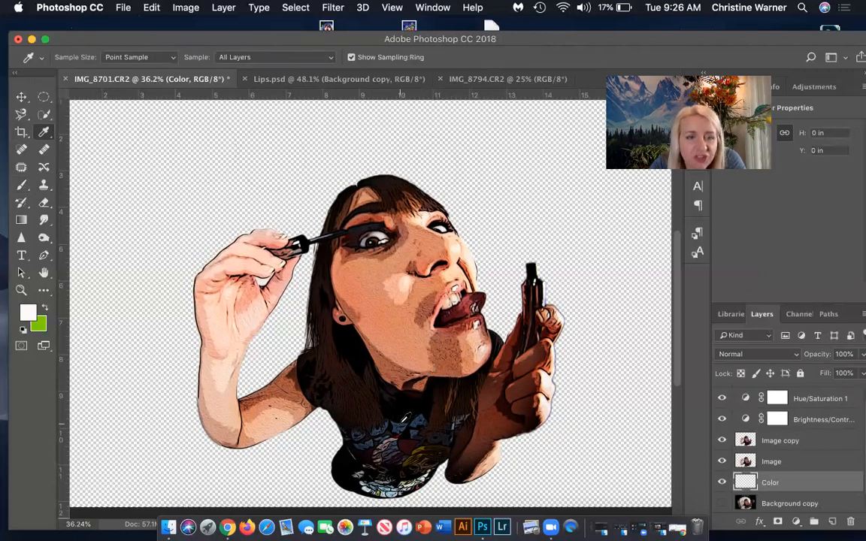
{"action": "left_click", "coordinate": [405, 418]}
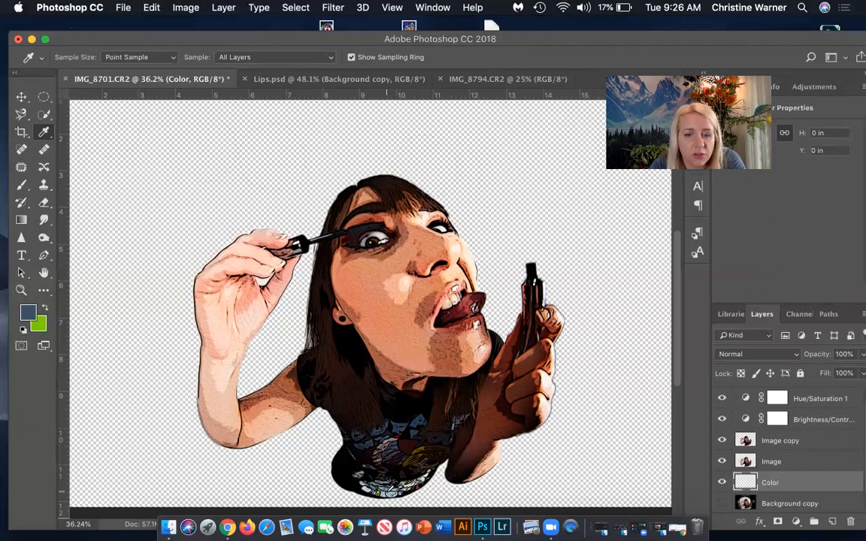
{"action": "left_click", "coordinate": [38, 325]}
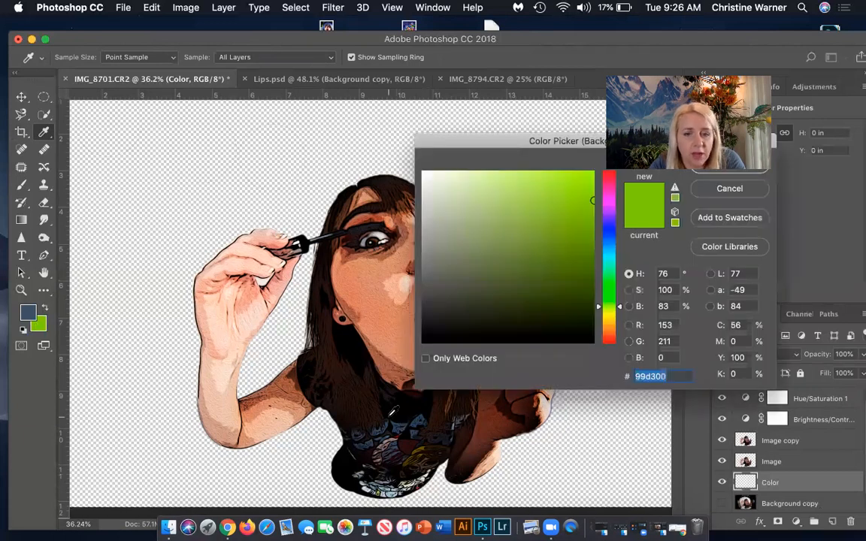
{"action": "left_click", "coordinate": [388, 493]}
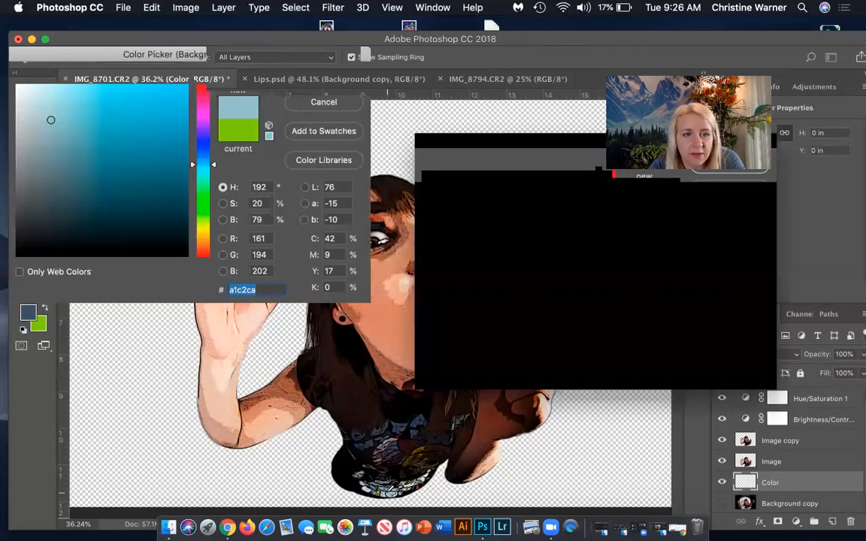
{"action": "left_click", "coordinate": [733, 189]}
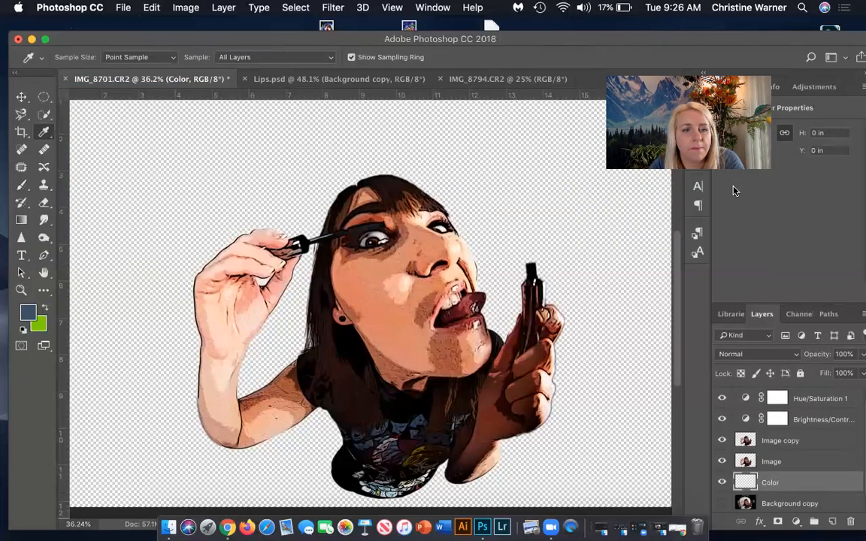
{"action": "left_click", "coordinate": [38, 324]}
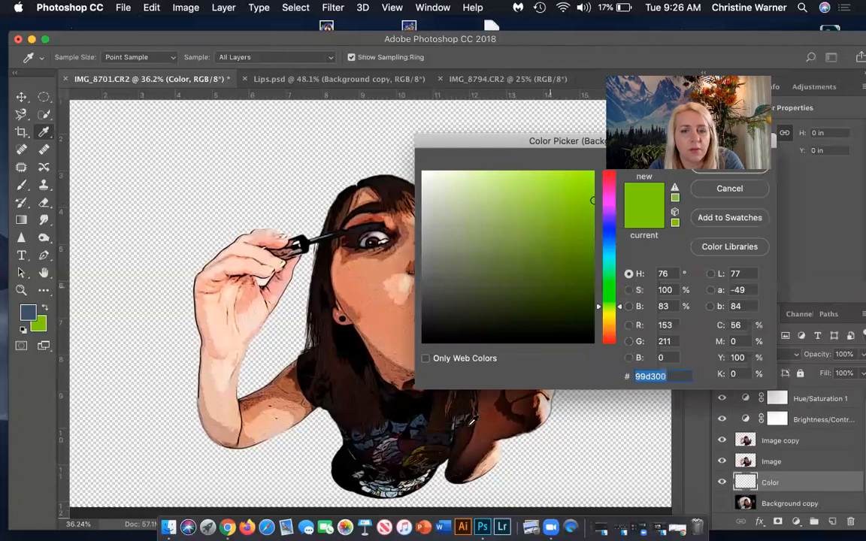
{"action": "left_click", "coordinate": [389, 492]}
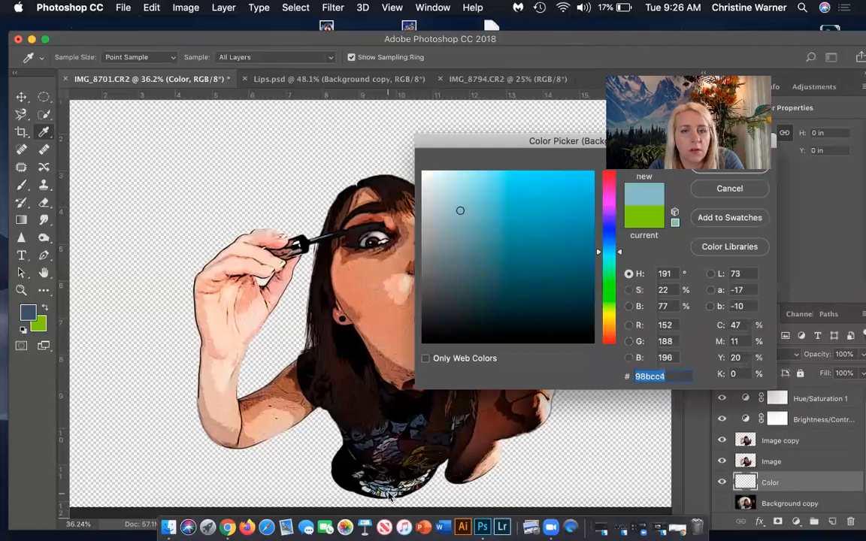
{"action": "left_click", "coordinate": [734, 188]}
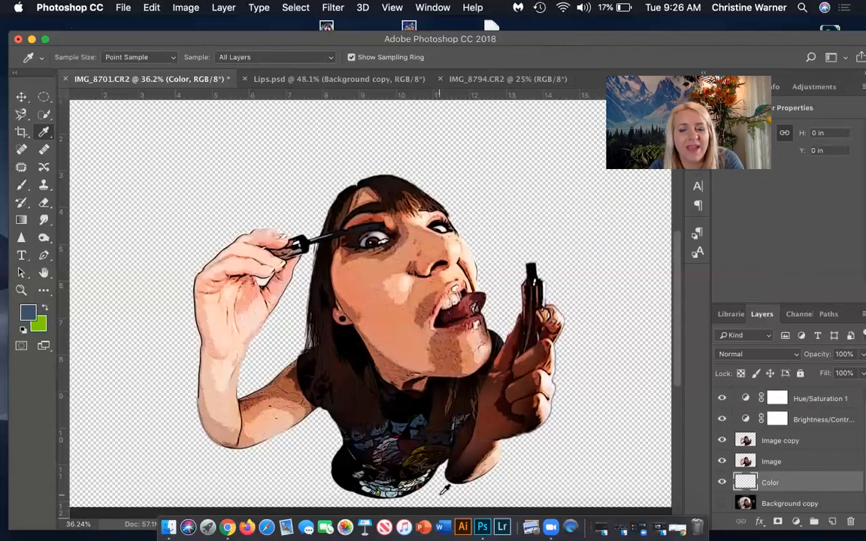
Sample a dark blue from the shirt print as the foreground color.
{"action": "left_click", "coordinate": [350, 442]}
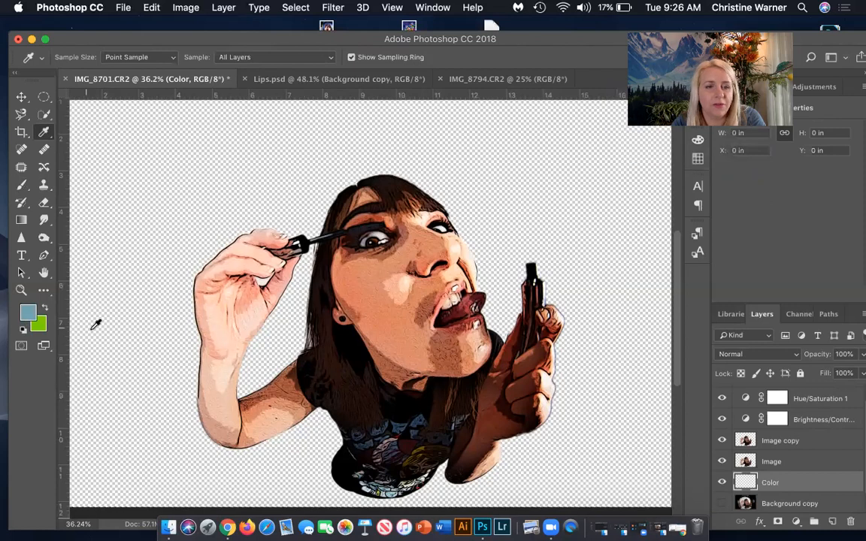
{"action": "left_click", "coordinate": [400, 422]}
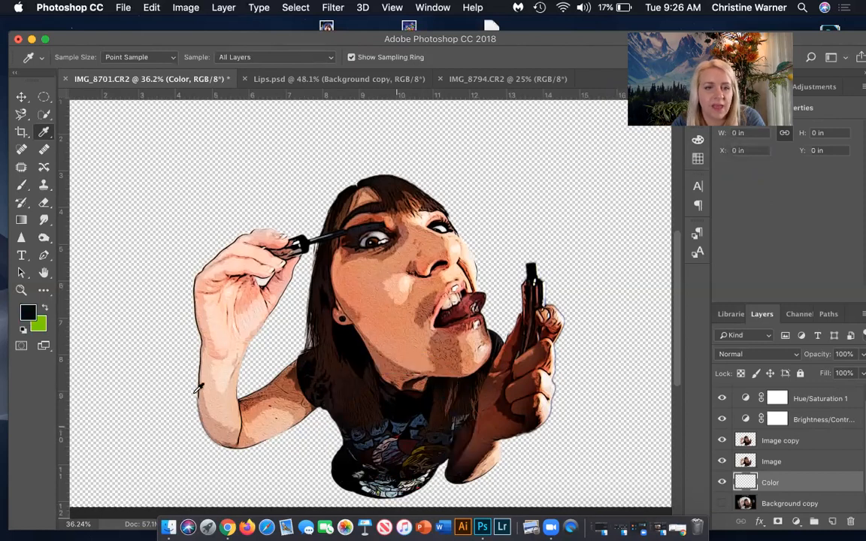
{"action": "left_click", "coordinate": [403, 427]}
Set the background color to the light blue a4c5cc sampled from the bottom of the shirt print.
{"action": "left_click", "coordinate": [33, 327]}
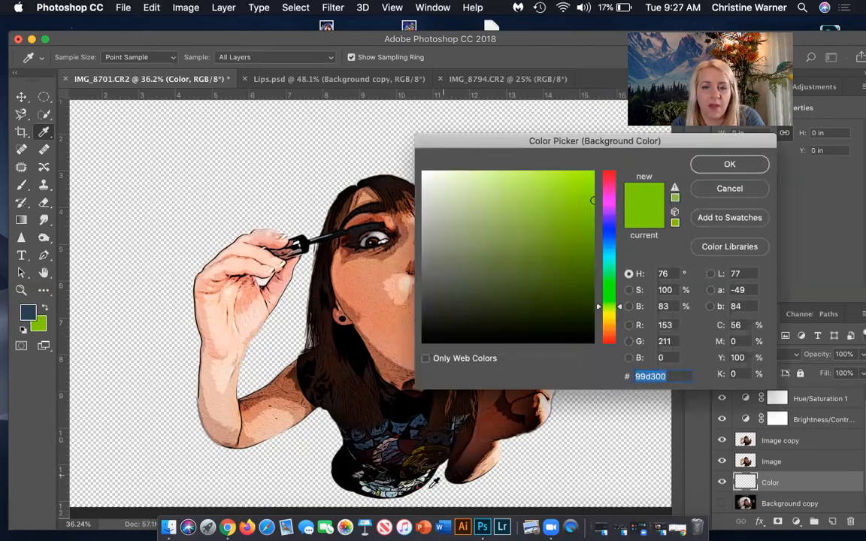
{"action": "left_click", "coordinate": [390, 494]}
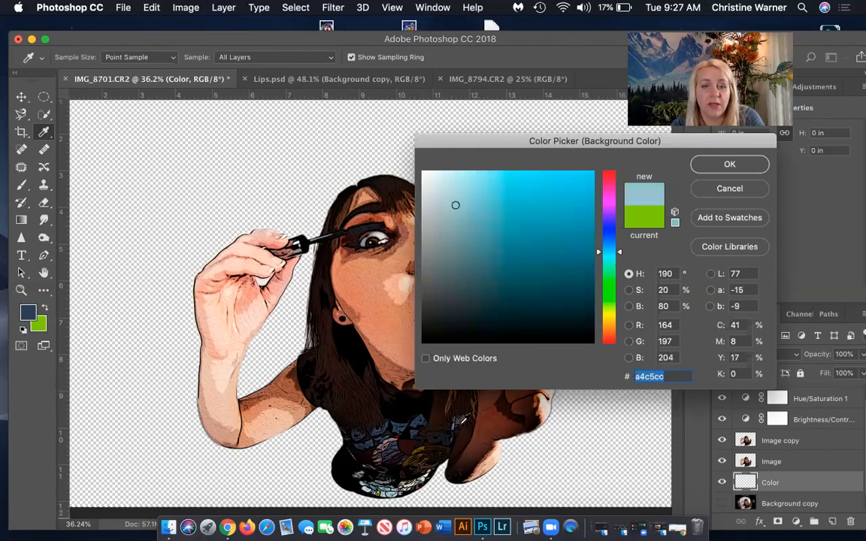
{"action": "left_click", "coordinate": [759, 164]}
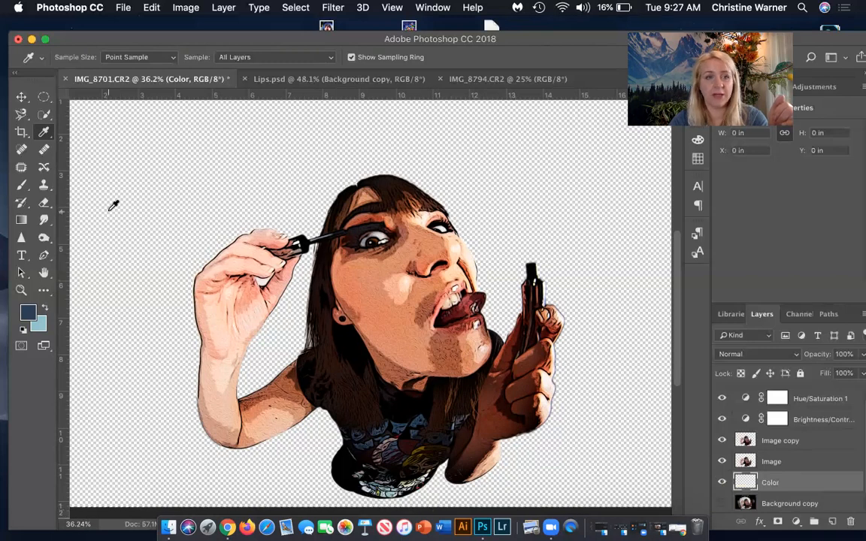
Fill the whole Color layer with the dark blue foreground color in Normal mode at 100% opacity.
{"action": "left_click", "coordinate": [18, 96]}
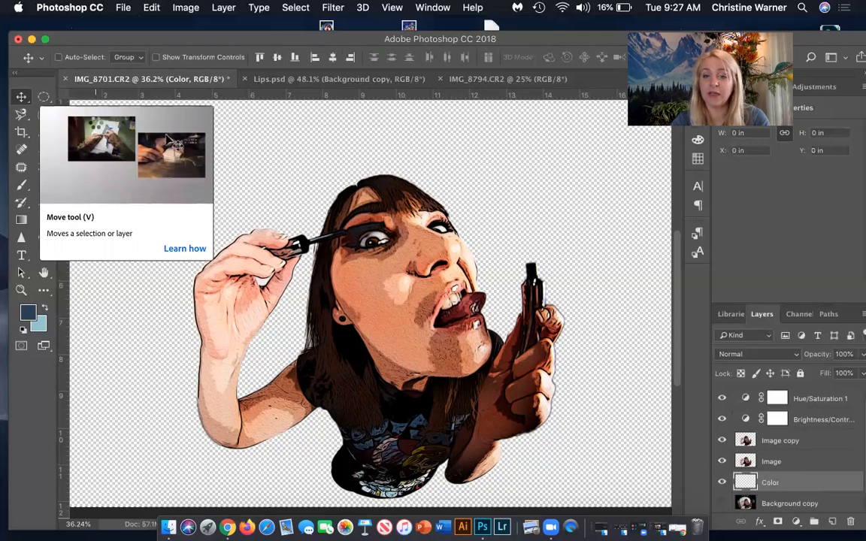
{"action": "key", "text": "alt+BackSpace"}
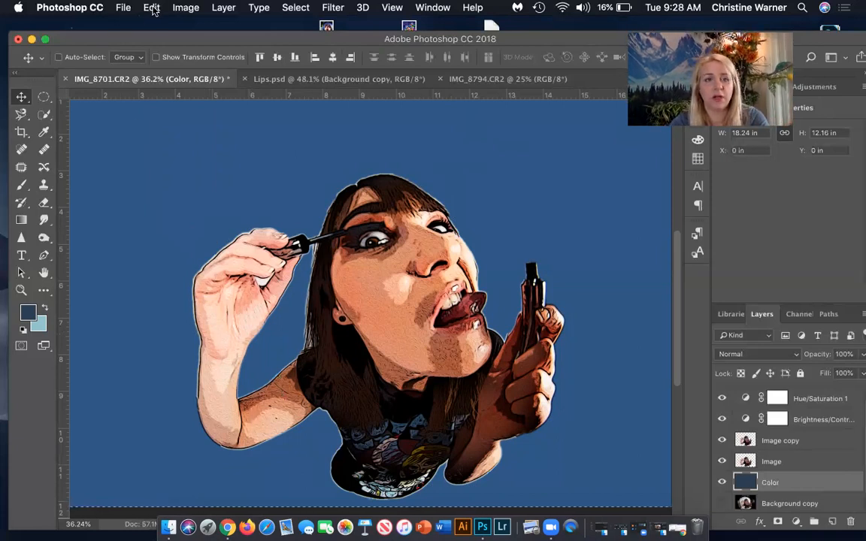
{"action": "left_click", "coordinate": [152, 8]}
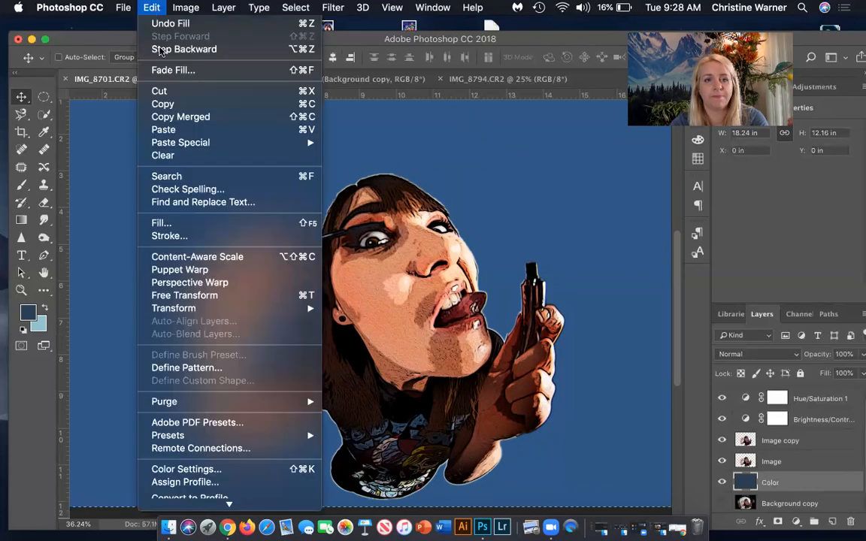
{"action": "left_click", "coordinate": [161, 224]}
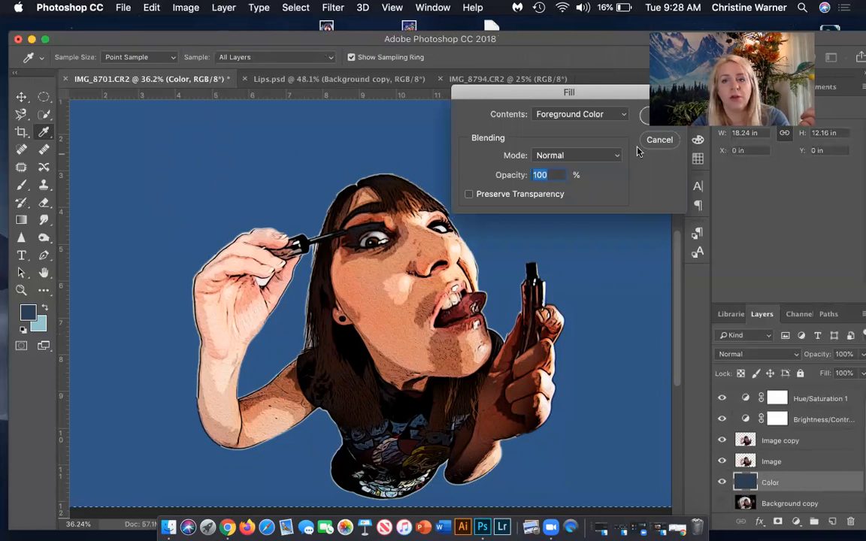
{"action": "left_click", "coordinate": [645, 114]}
{"action": "left_click", "coordinate": [151, 7]}
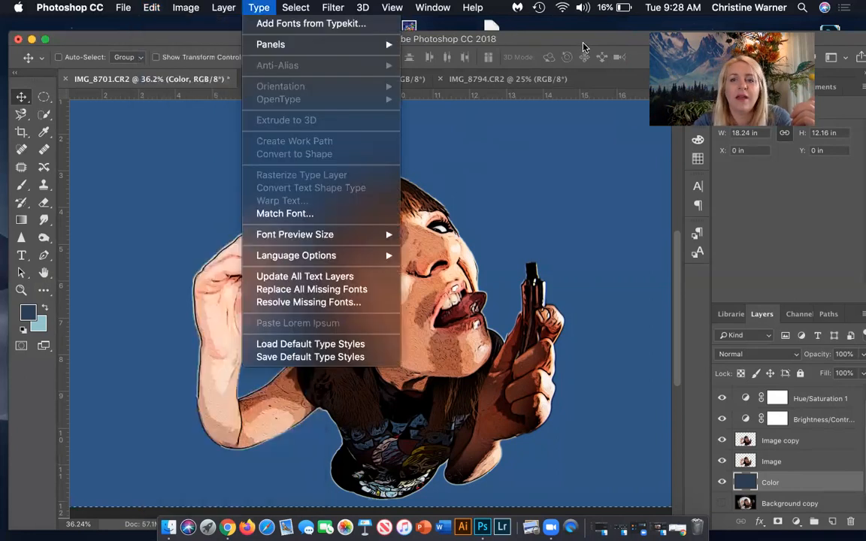
{"action": "left_click", "coordinate": [583, 46]}
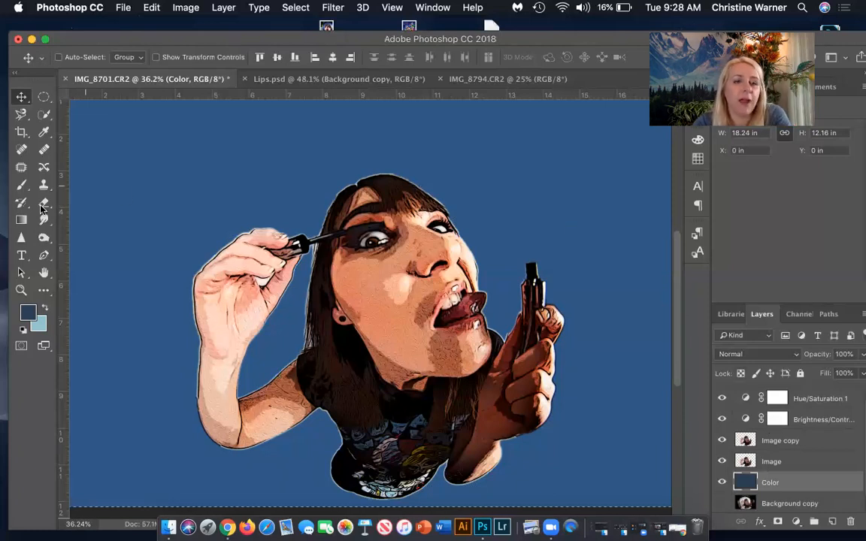
Set up the Gradient tool with the foreground-to-background preset that blends dark blue into light blue.
{"action": "left_click", "coordinate": [21, 220]}
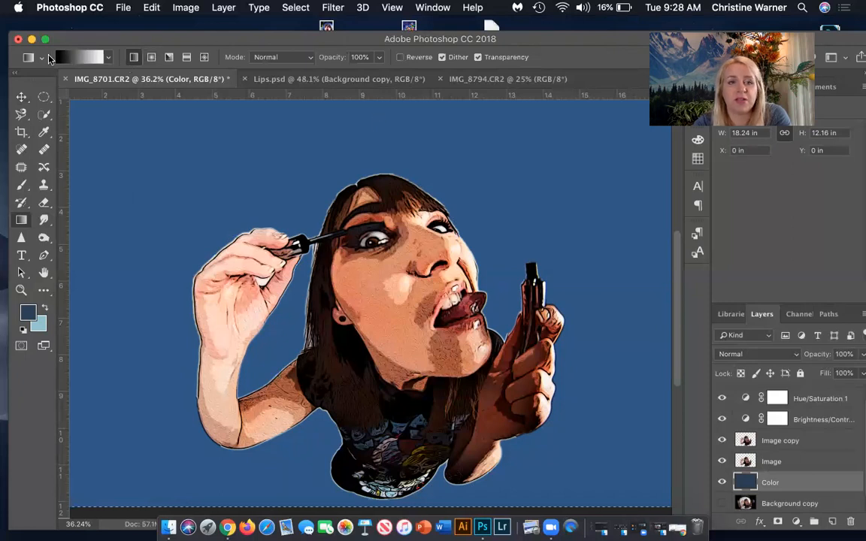
{"action": "left_click", "coordinate": [109, 59]}
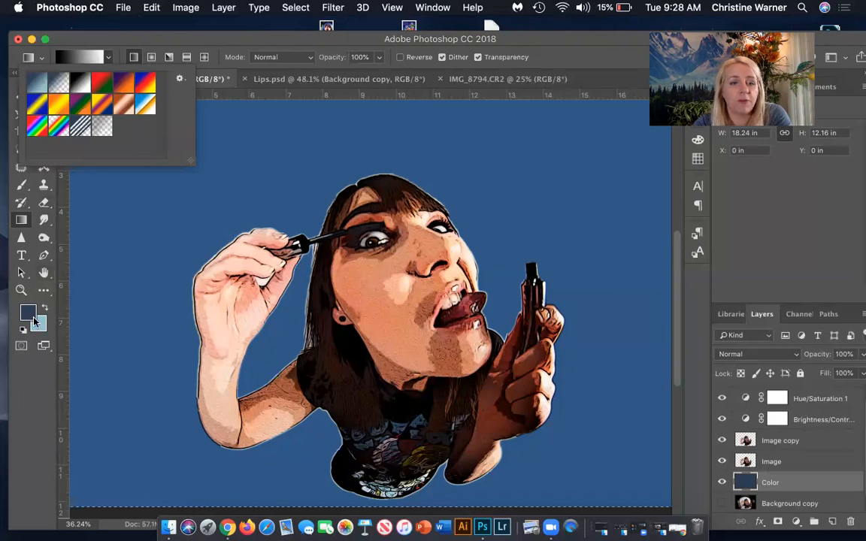
{"action": "left_click", "coordinate": [37, 84]}
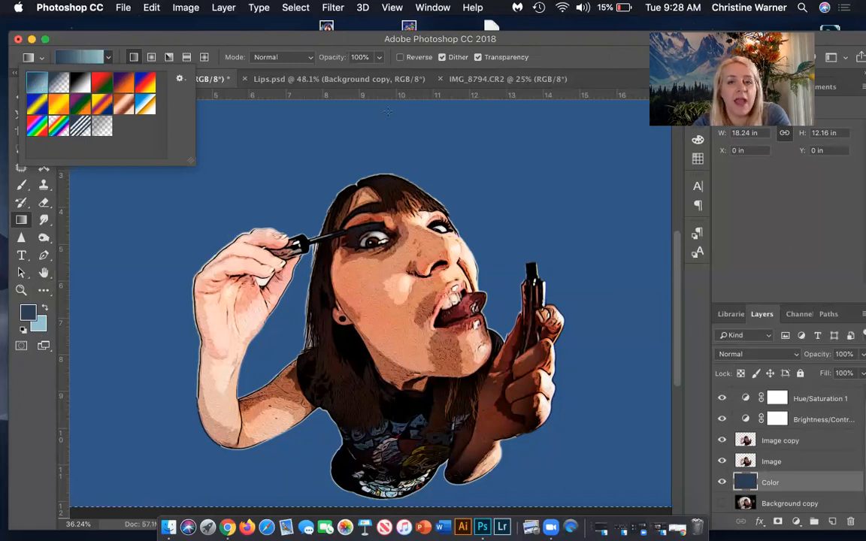
Try linear gradients of different directions and lengths on the Color layer, including diagonal ones from opposite corners.
{"action": "left_click_drag", "start_coordinate": [386, 111], "coordinate": [407, 165]}
{"action": "left_click_drag", "start_coordinate": [426, 287], "coordinate": [425, 6]}
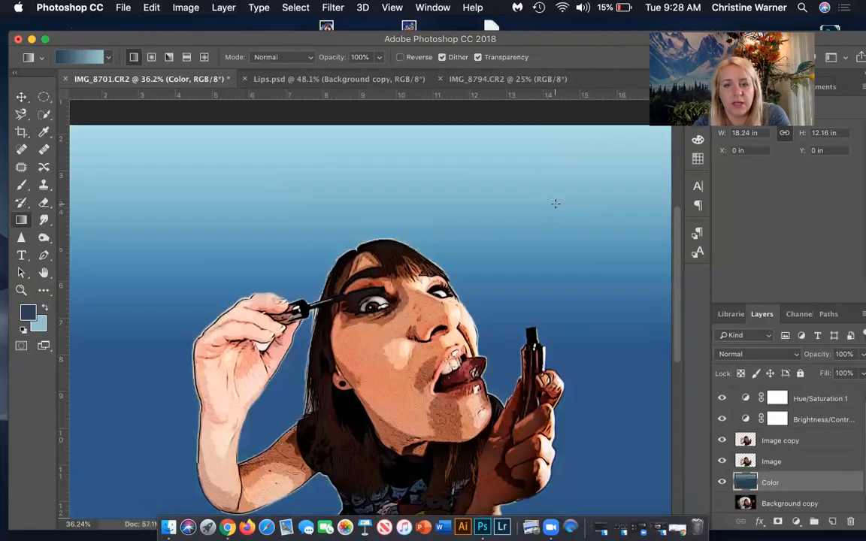
{"action": "left_click_drag", "start_coordinate": [555, 204], "coordinate": [301, 339]}
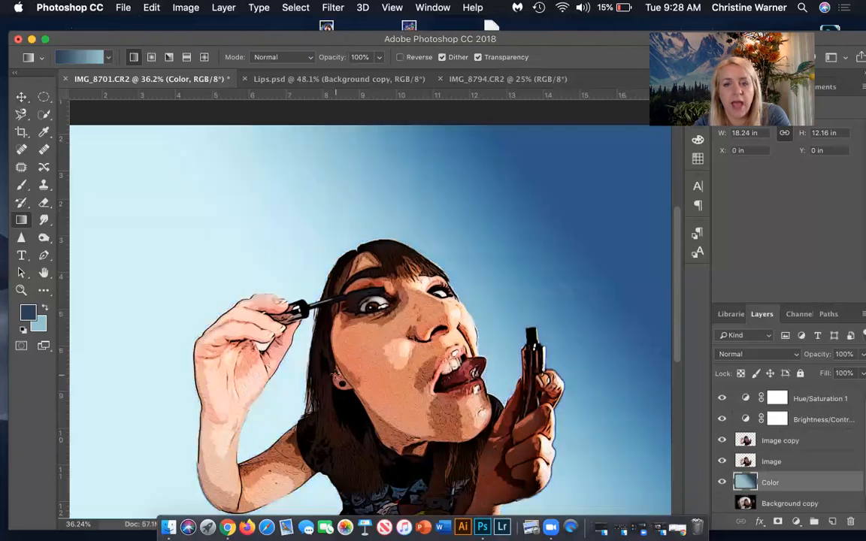
{"action": "left_click_drag", "start_coordinate": [336, 375], "coordinate": [575, 253]}
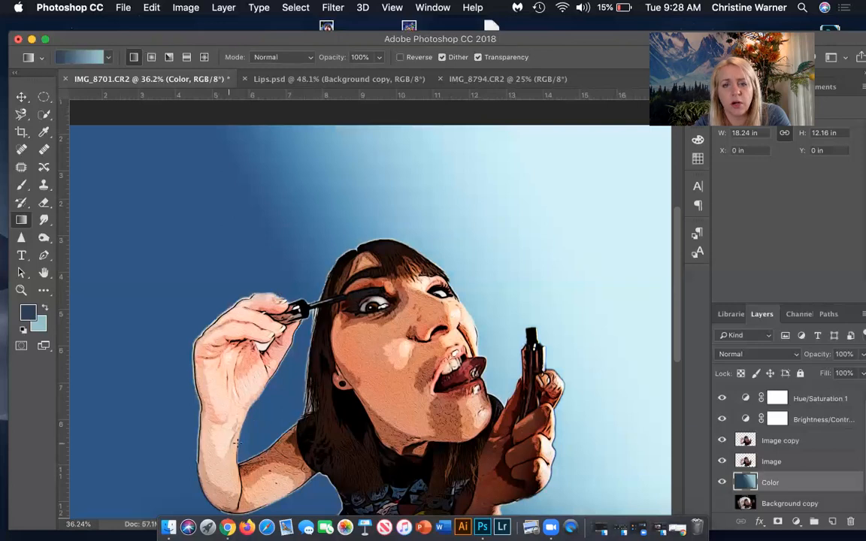
{"action": "left_click_drag", "start_coordinate": [230, 442], "coordinate": [342, 335]}
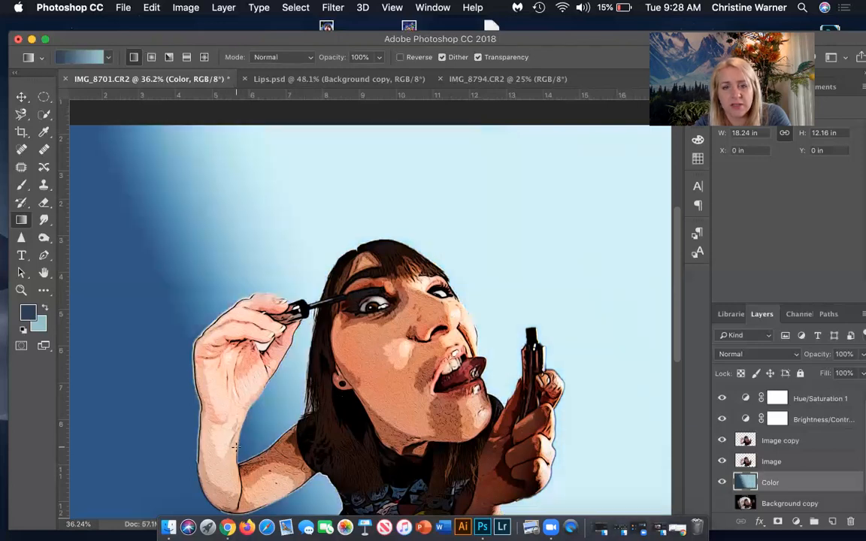
Apply a vertical linear gradient to the Color layer, running from dark blue at the bottom to light blue at the top.
{"action": "scroll", "coordinate": [449, 332], "scroll_direction": "down", "scroll_amount": 6}
{"action": "scroll", "coordinate": [449, 332], "scroll_direction": "up", "scroll_amount": 5}
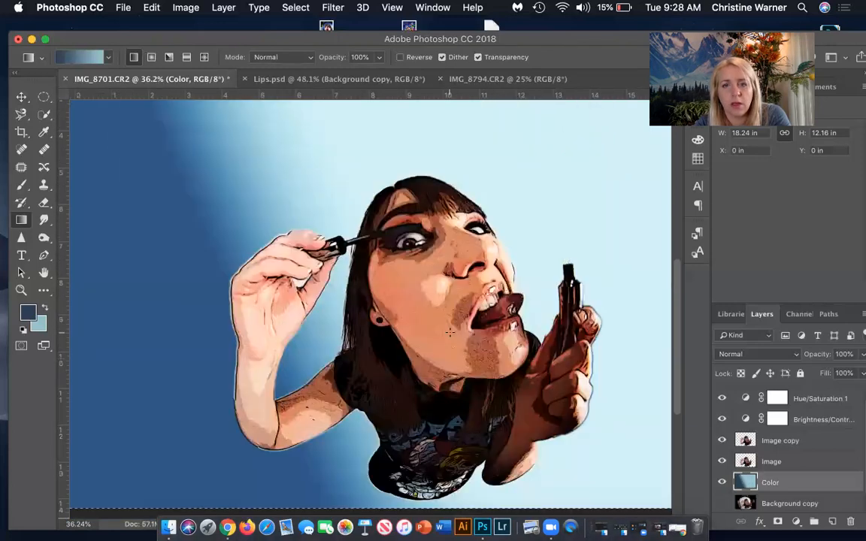
{"action": "scroll", "coordinate": [449, 332], "scroll_direction": "down", "scroll_amount": 1}
{"action": "scroll", "coordinate": [450, 332], "scroll_direction": "down", "scroll_amount": 2}
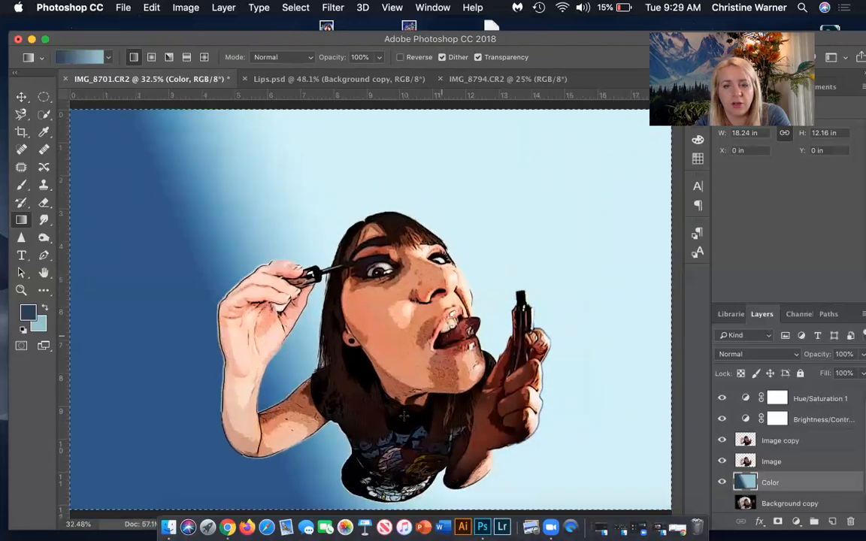
{"action": "left_click_drag", "start_coordinate": [359, 396], "coordinate": [361, 211]}
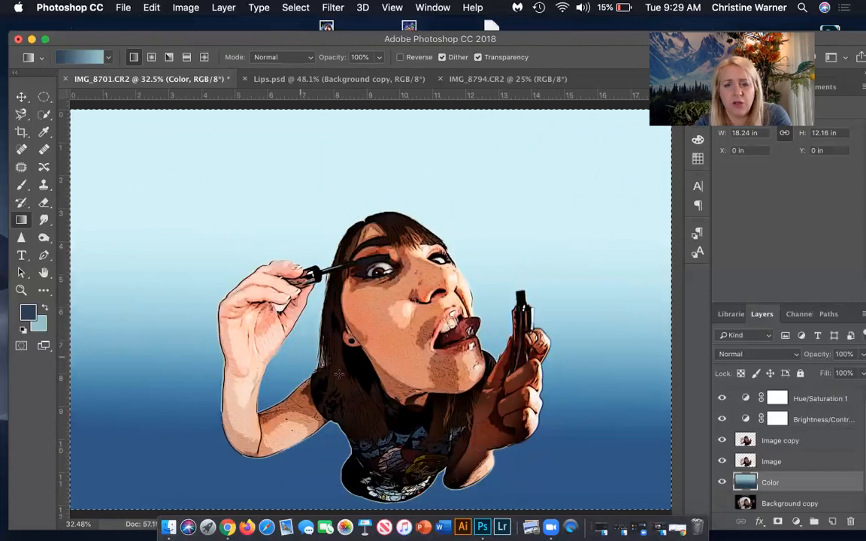
{"action": "scroll", "coordinate": [480, 297], "scroll_direction": "down", "scroll_amount": 5}
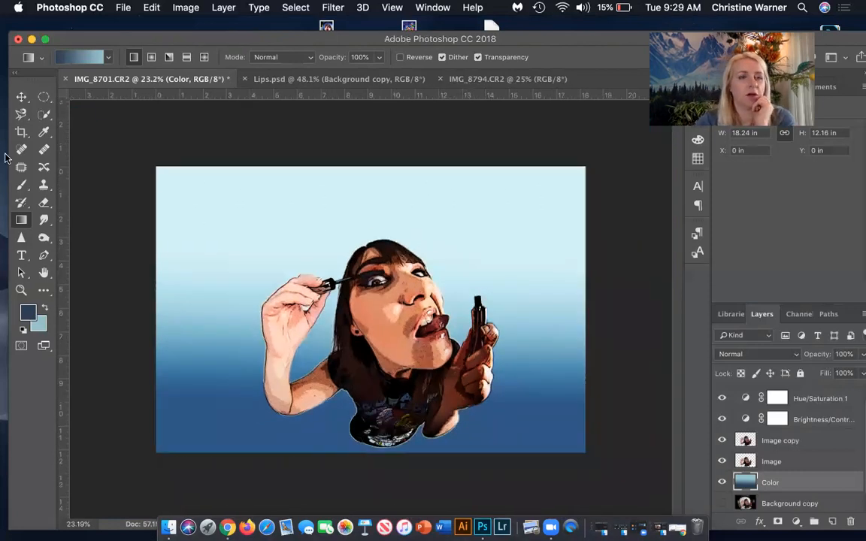
Crop the image closer around the figure, trimming both sides, the empty area above the head and the rounded bottom of the shirt.
{"action": "left_click", "coordinate": [21, 132]}
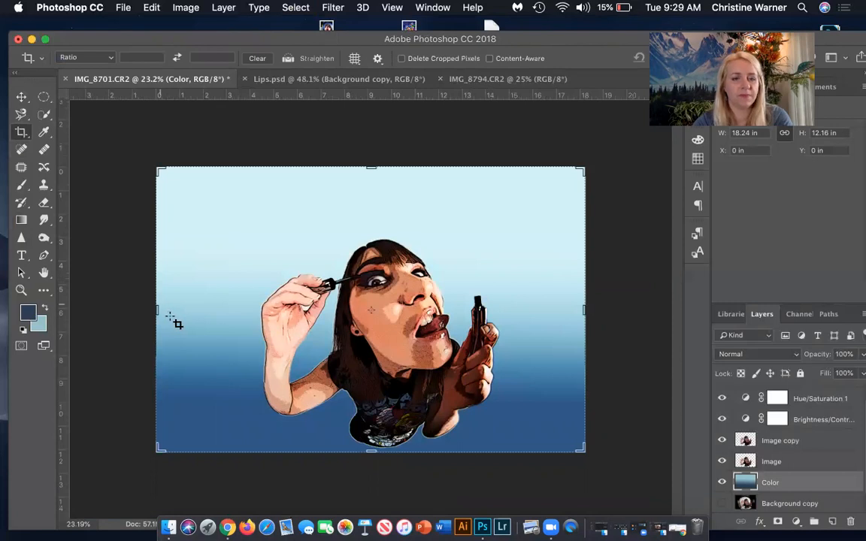
{"action": "left_click_drag", "start_coordinate": [152, 310], "coordinate": [153, 309]}
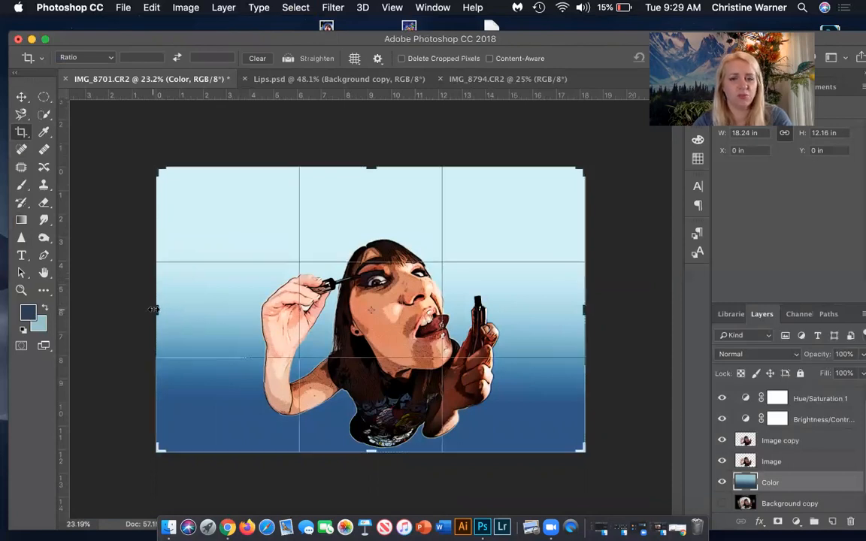
{"action": "left_click_drag", "start_coordinate": [153, 310], "coordinate": [201, 309]}
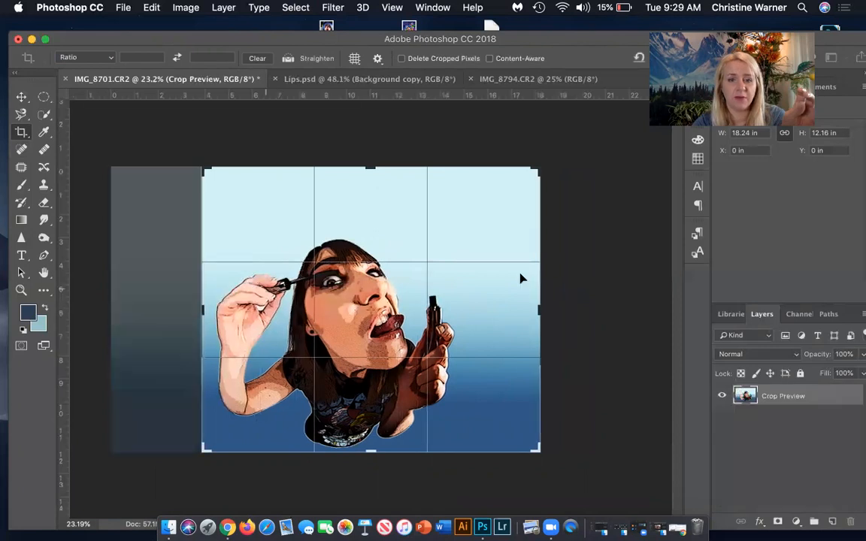
{"action": "left_click_drag", "start_coordinate": [351, 455], "coordinate": [403, 422]}
{"action": "left_click_drag", "start_coordinate": [538, 309], "coordinate": [492, 302]}
{"action": "key", "text": "super+r"}
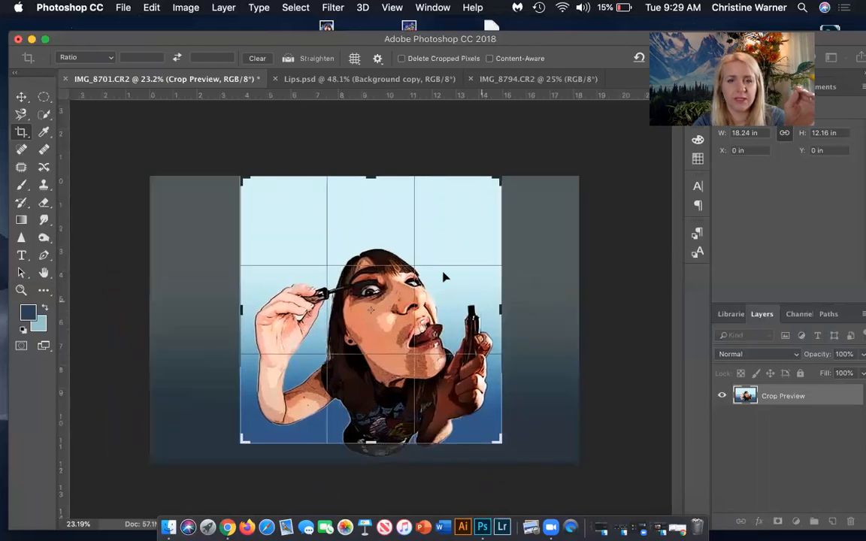
{"action": "left_click_drag", "start_coordinate": [335, 163], "coordinate": [377, 200]}
{"action": "key", "text": "Return"}
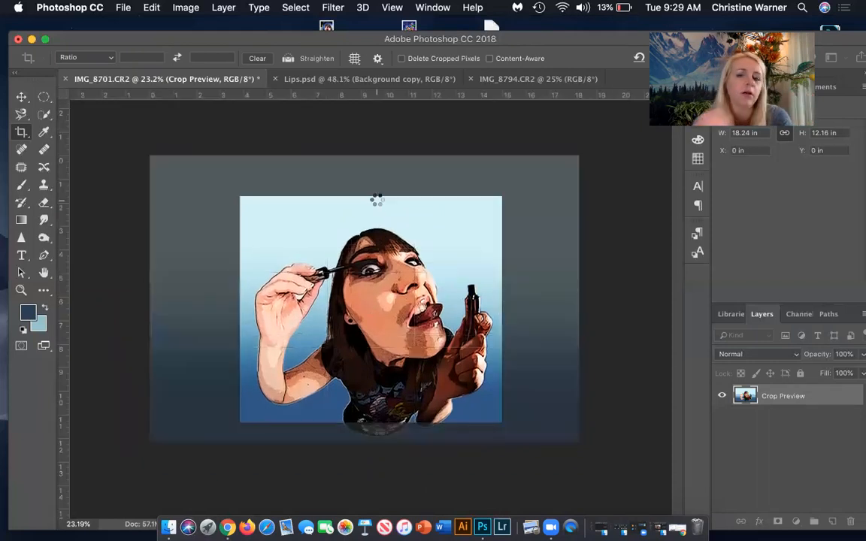